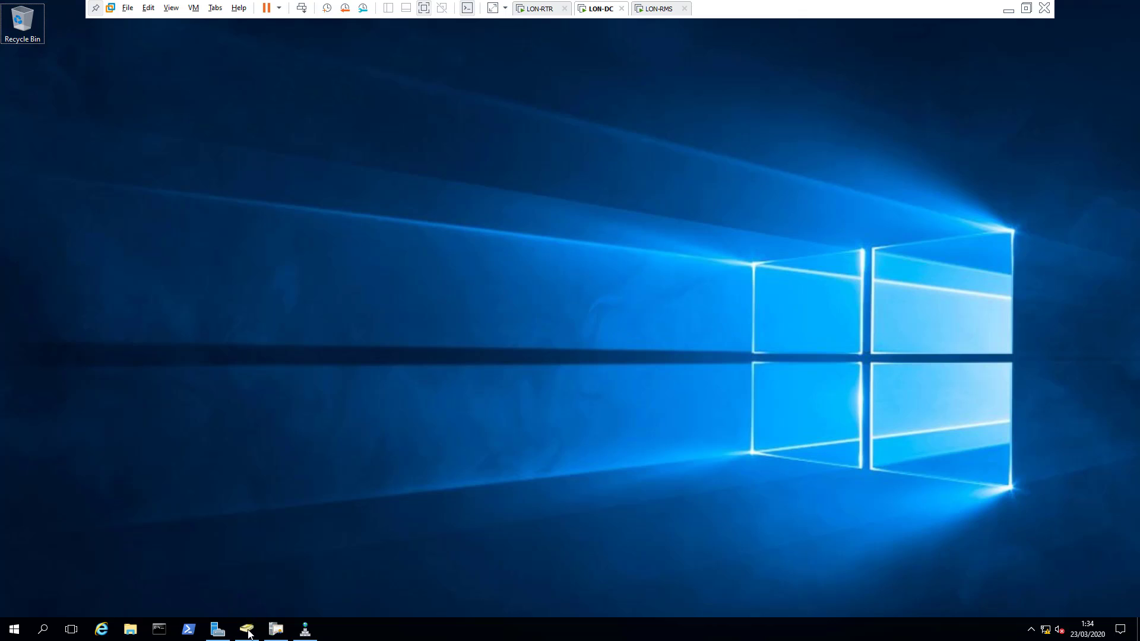
Step: Widen the ADUC folder tree and select the ADRMS Service user in the ADRMS OU
click(246, 629)
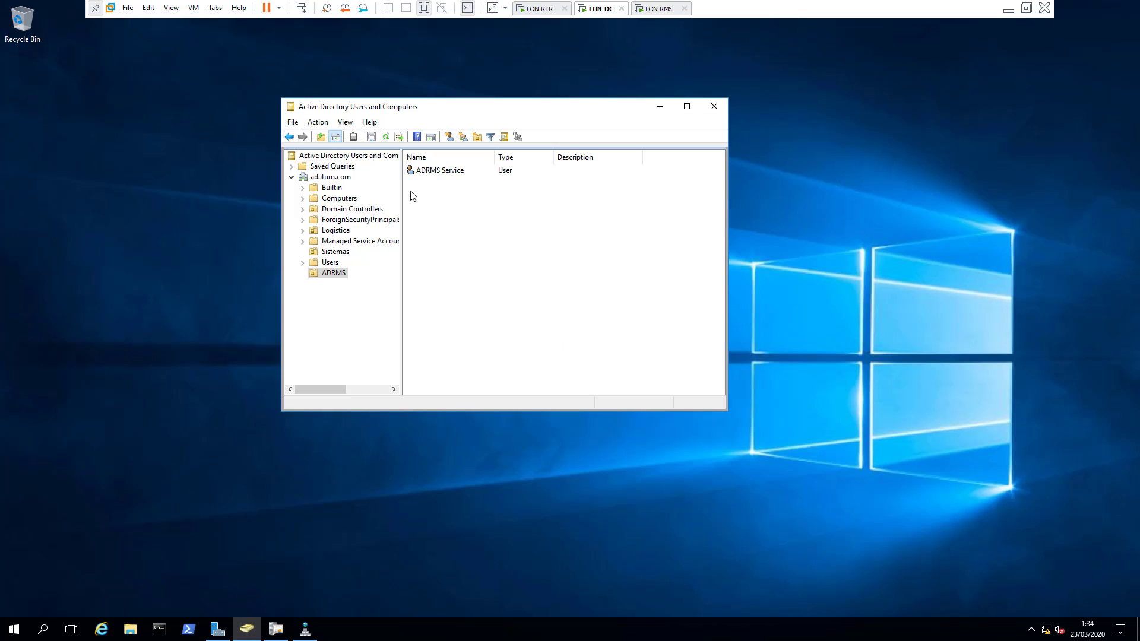
drag(402, 180, 408, 180)
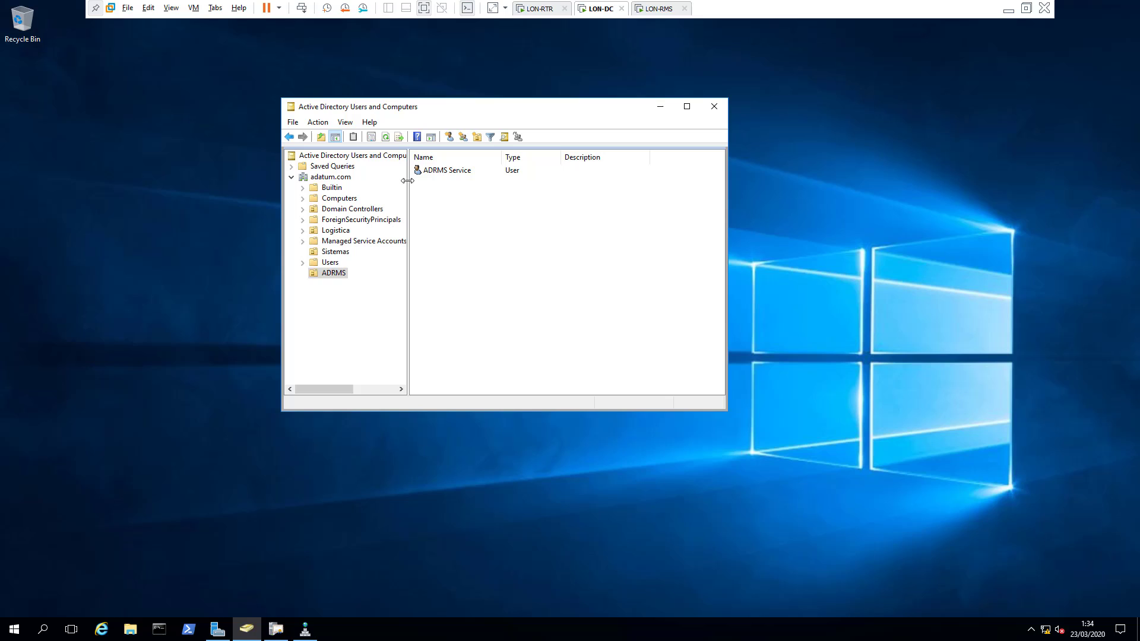
click(458, 171)
click(458, 171)
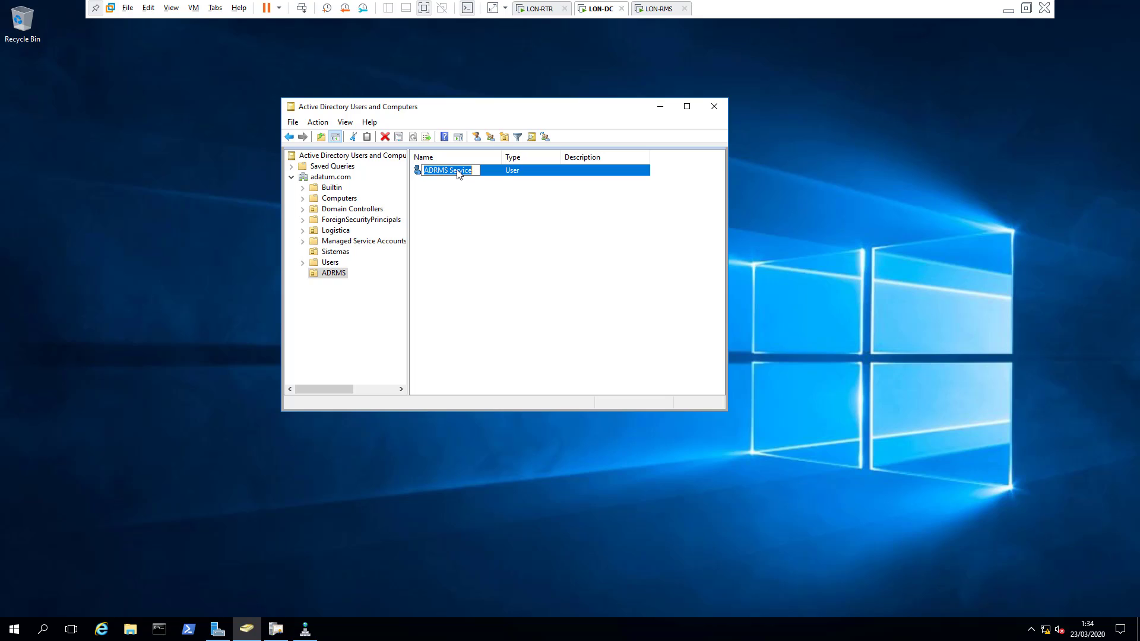
click(479, 213)
Step: Verify ADRMS SSL appears among the CA's certificate templates, then minimize certsrv
click(656, 107)
click(275, 631)
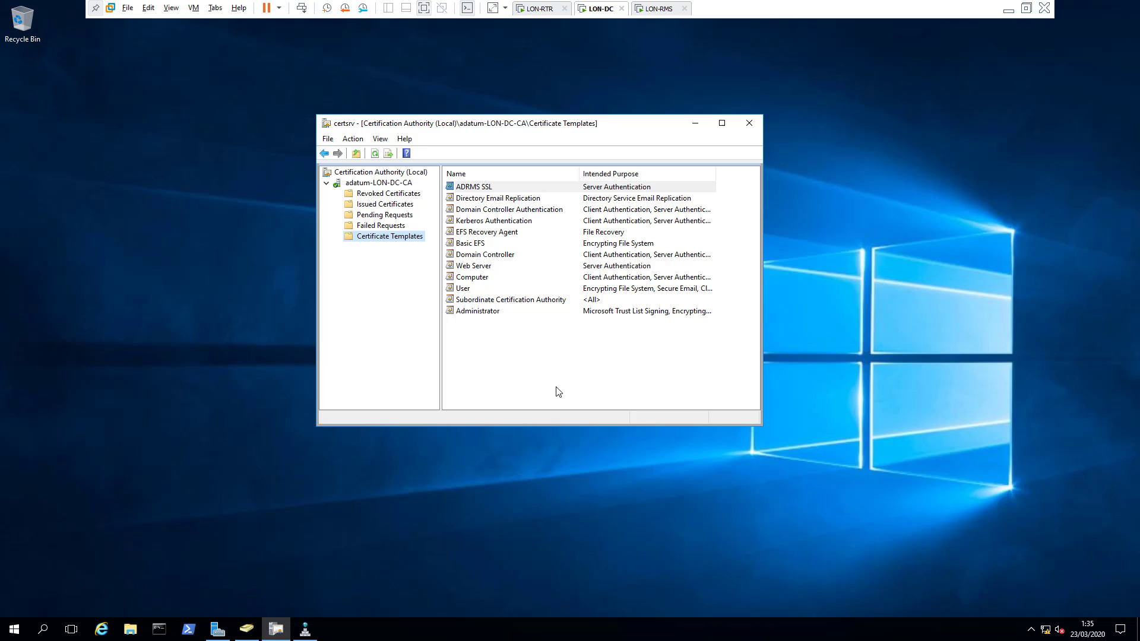
click(697, 125)
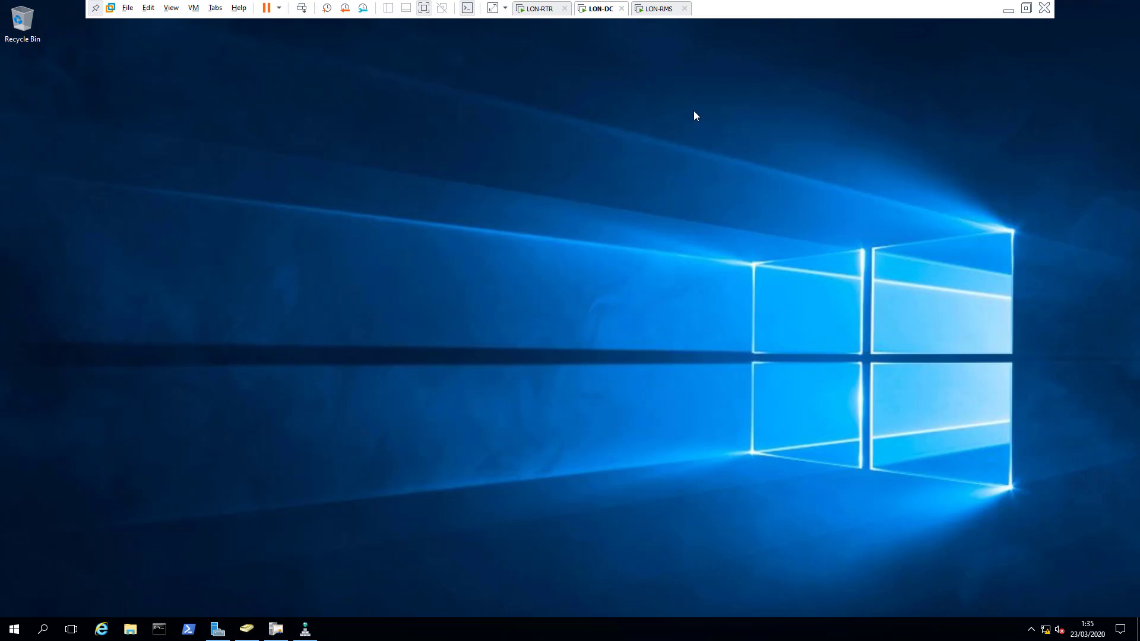
Step: On LON-RMS, select the Active Directory Rights Management Services role with its required features
click(656, 9)
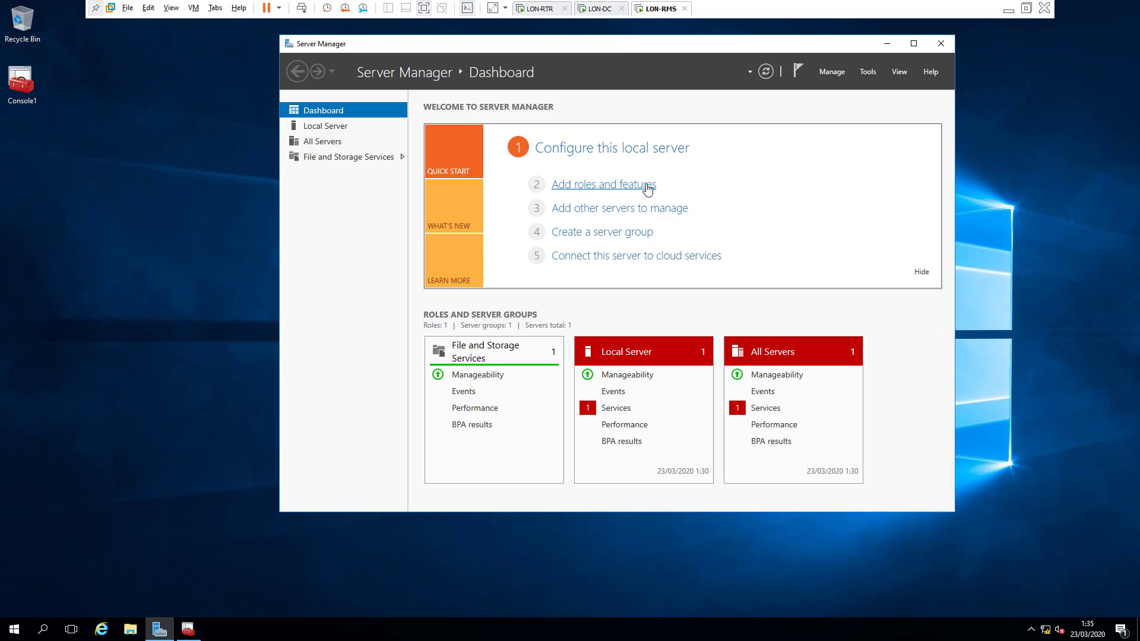
click(632, 187)
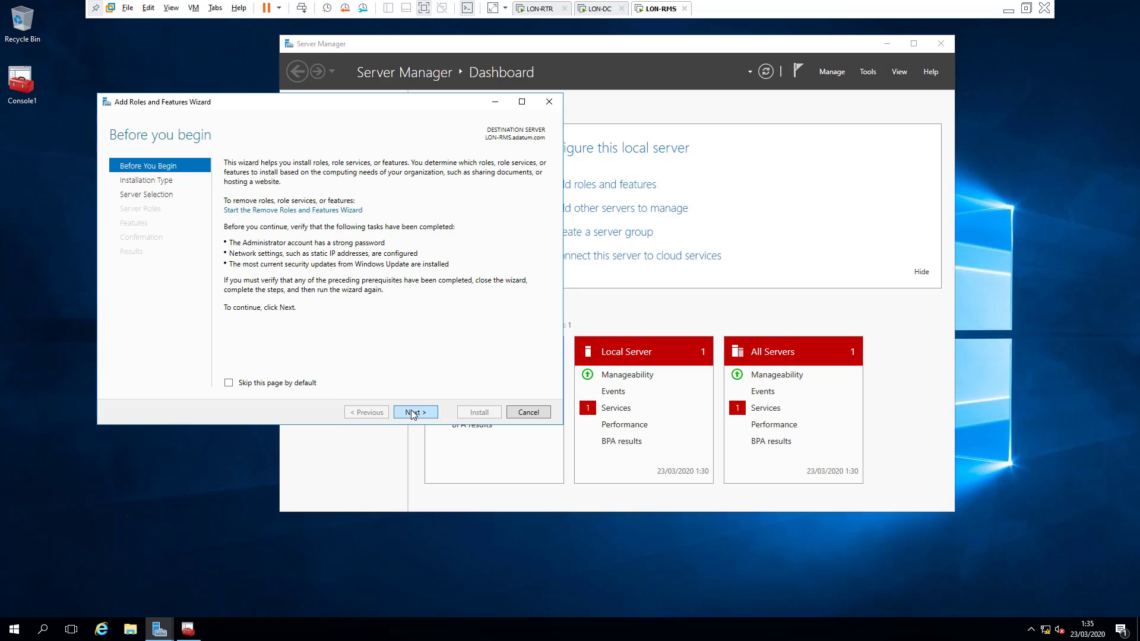
click(425, 414)
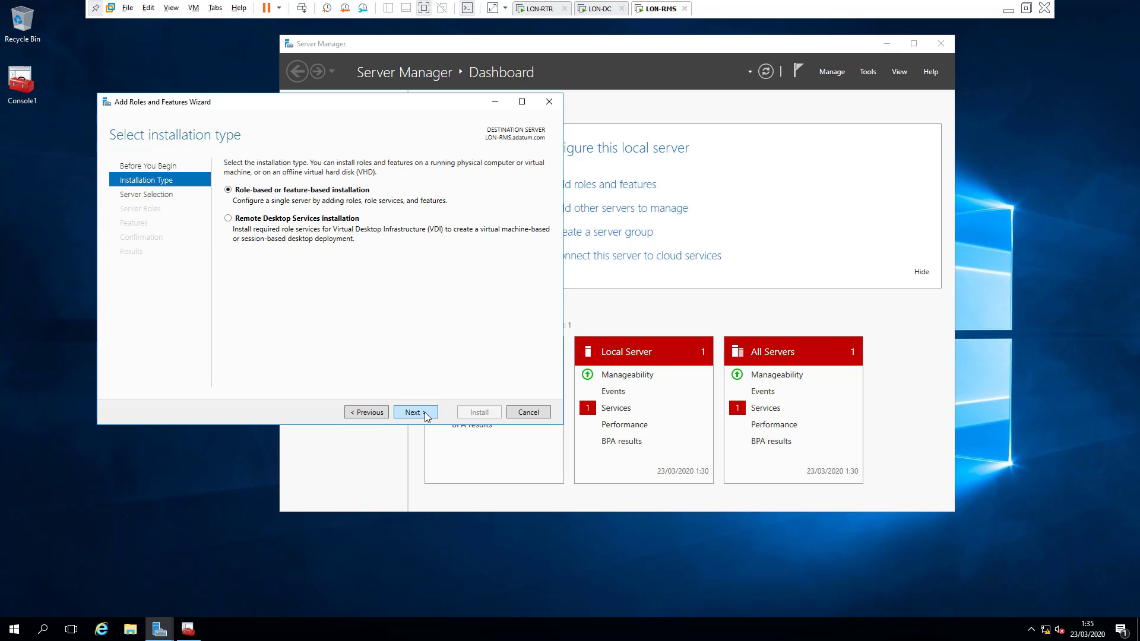
click(425, 415)
click(425, 415)
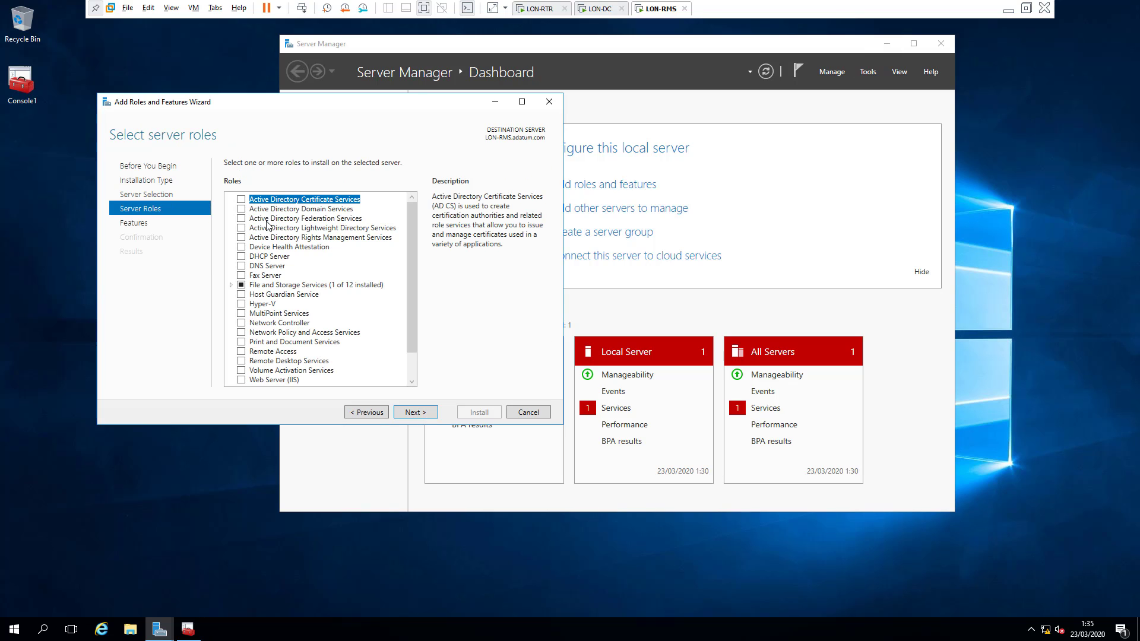
click(241, 238)
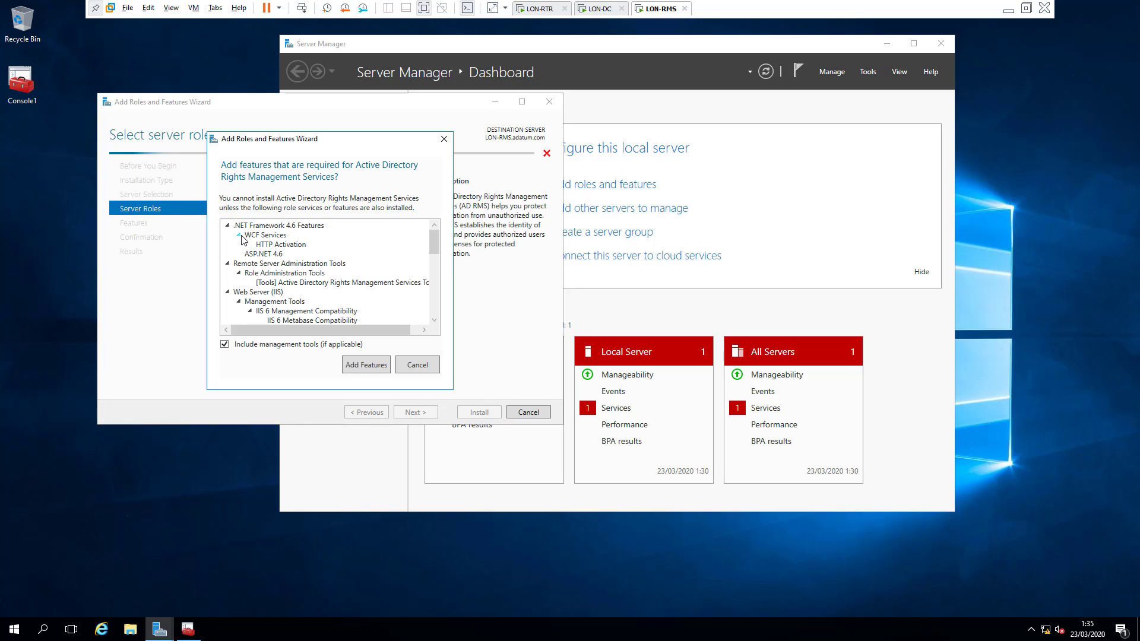
click(367, 366)
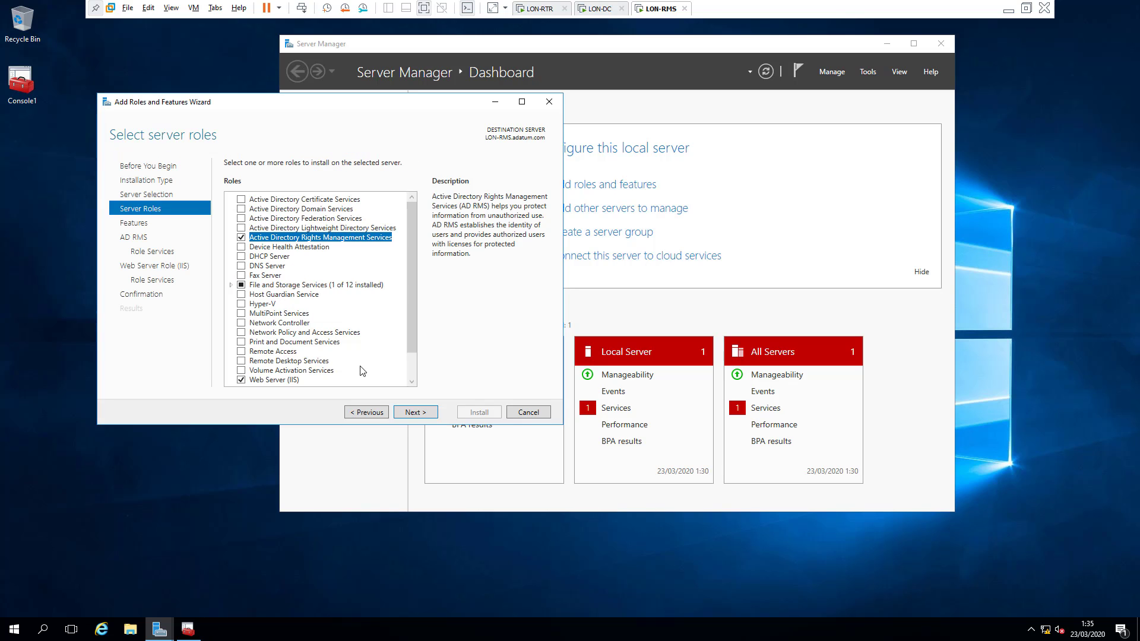
Step: Accept the default AD RMS and Web Server role services and install
click(417, 413)
click(421, 412)
click(421, 412)
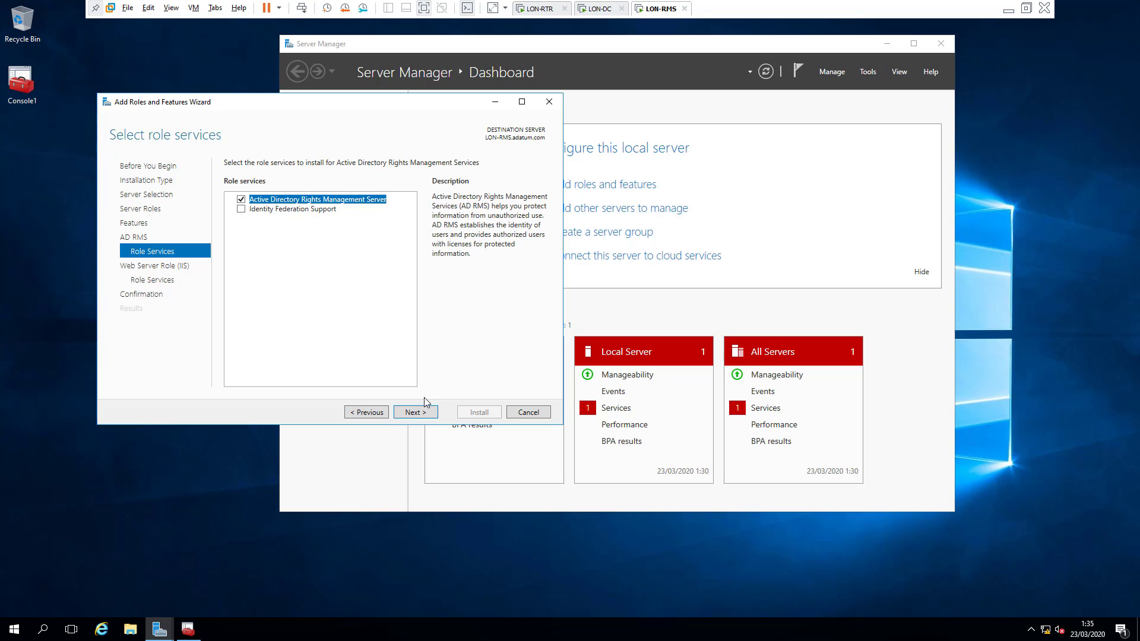
click(419, 413)
click(418, 412)
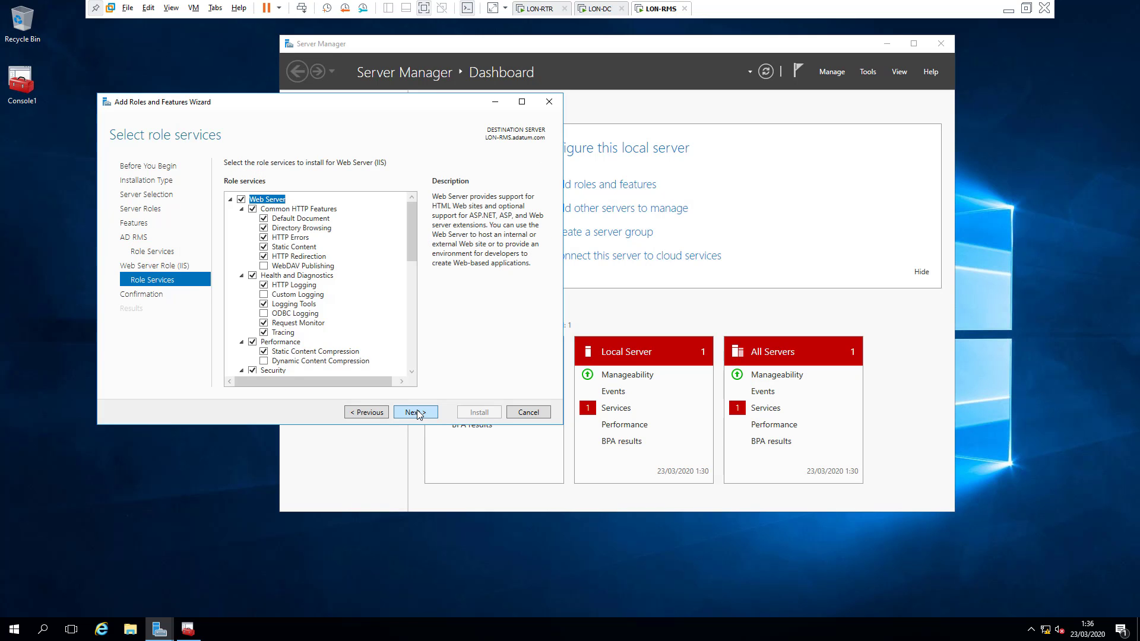
click(418, 413)
click(475, 415)
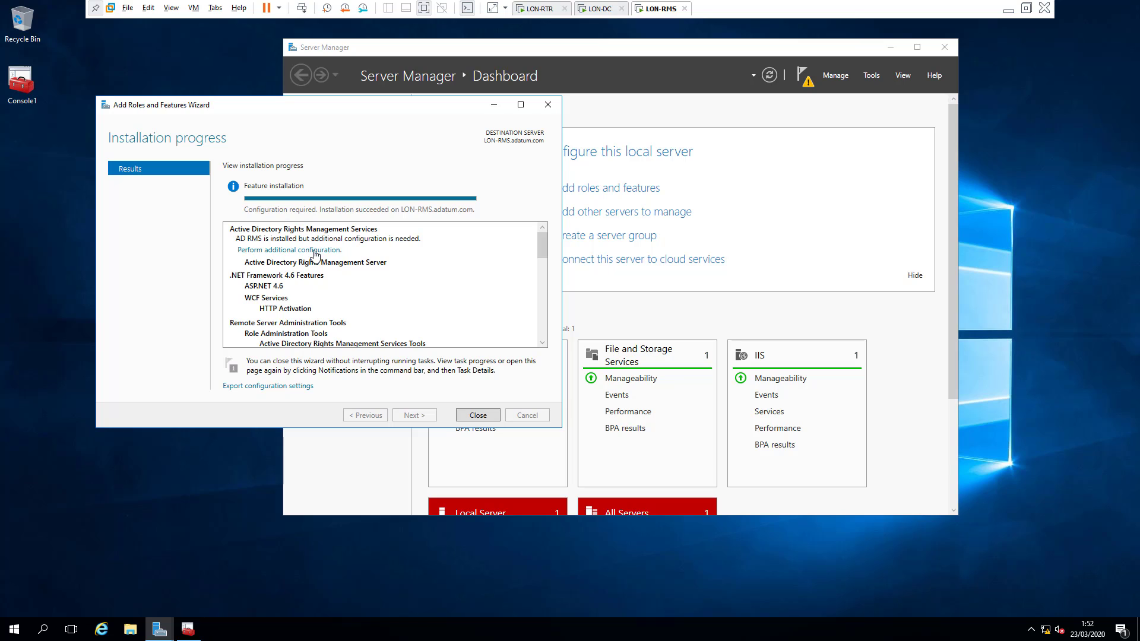
Step: Configure AD RMS as a new root cluster using Windows Internal Database
click(316, 254)
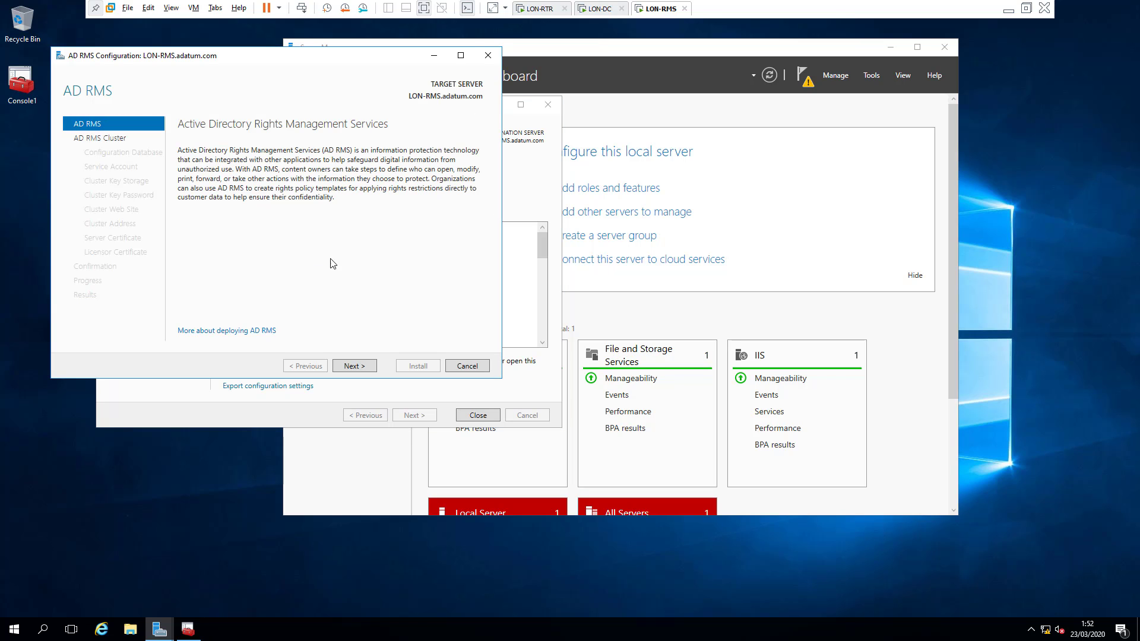
click(354, 365)
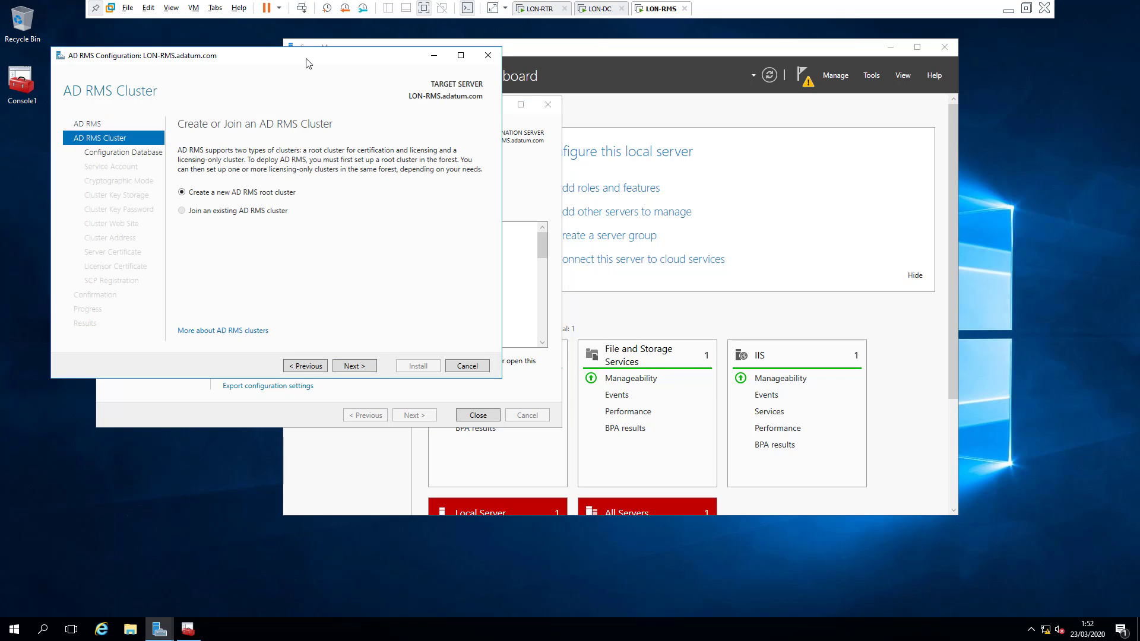
drag(307, 63, 465, 97)
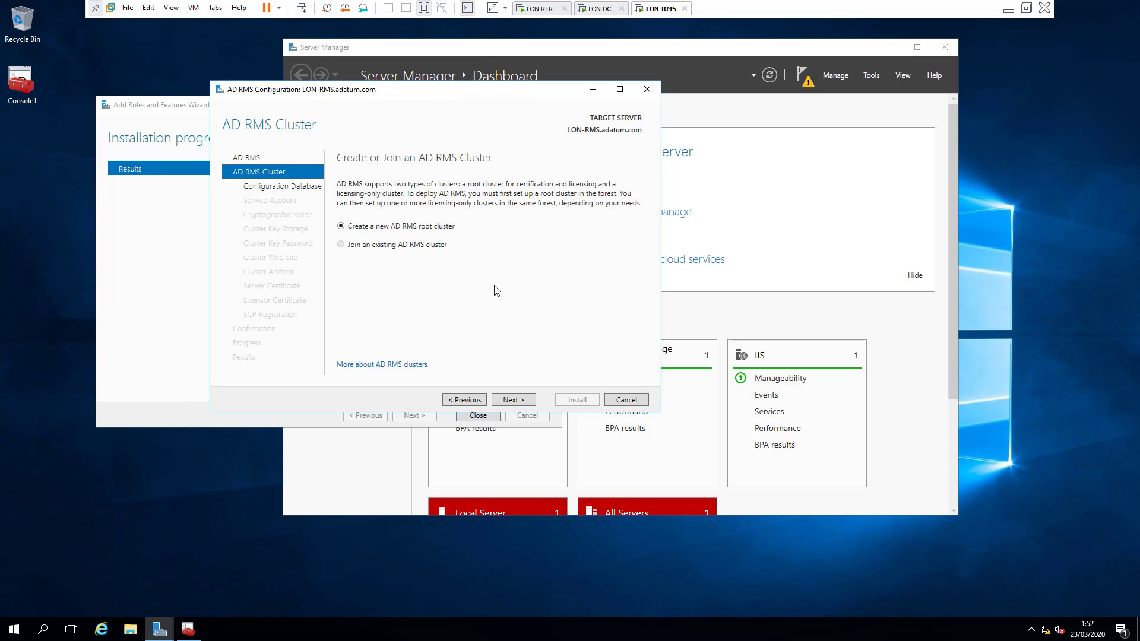
click(512, 401)
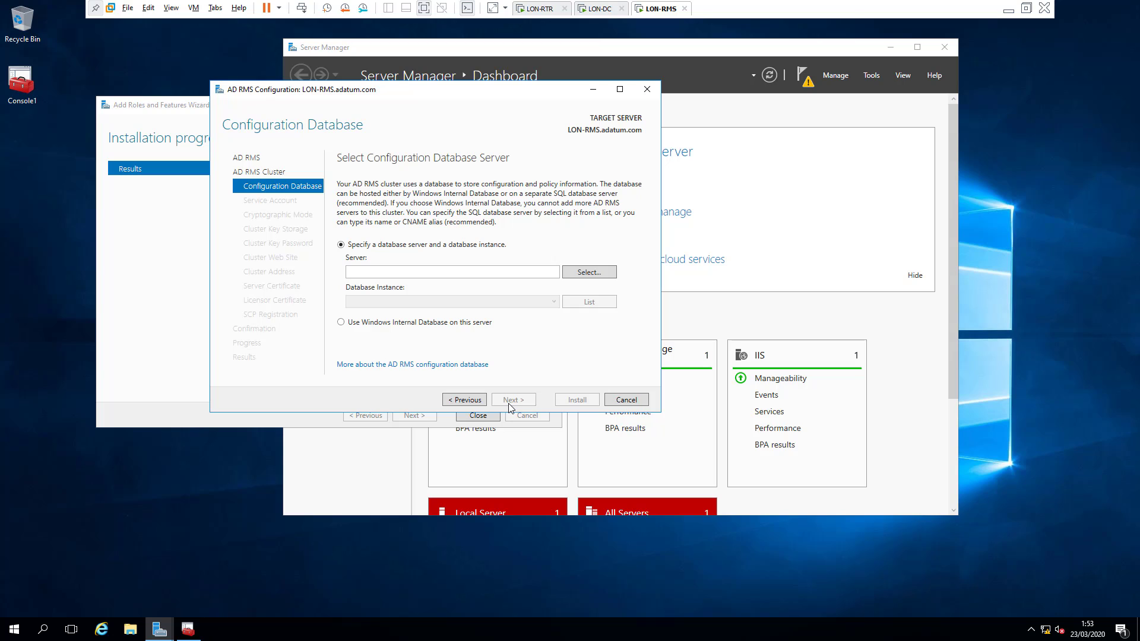
click(341, 323)
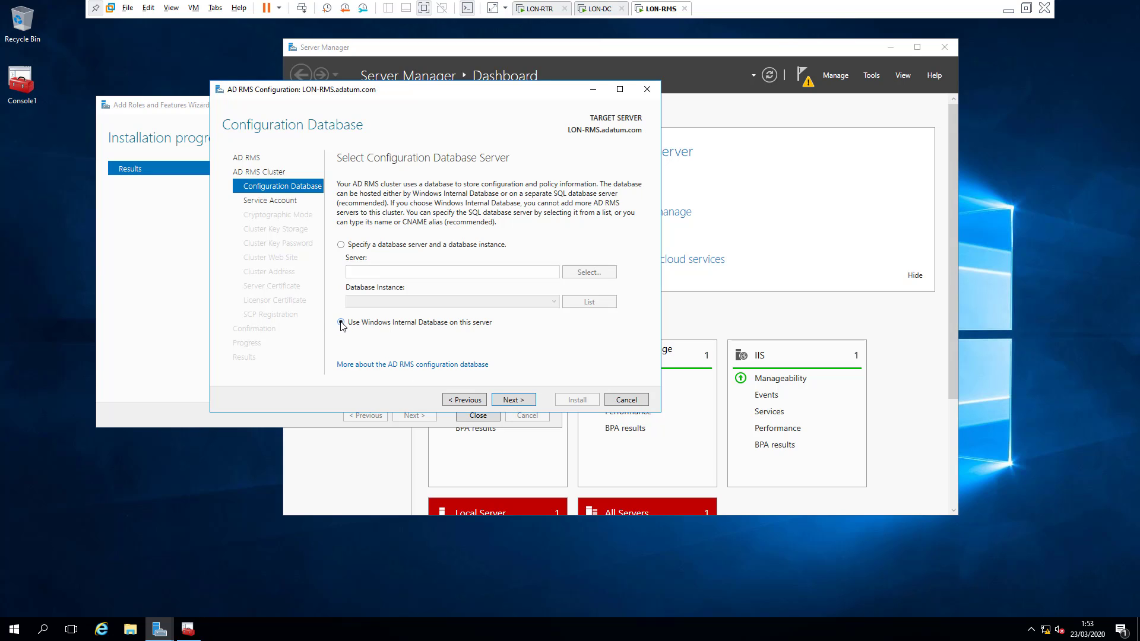
click(516, 403)
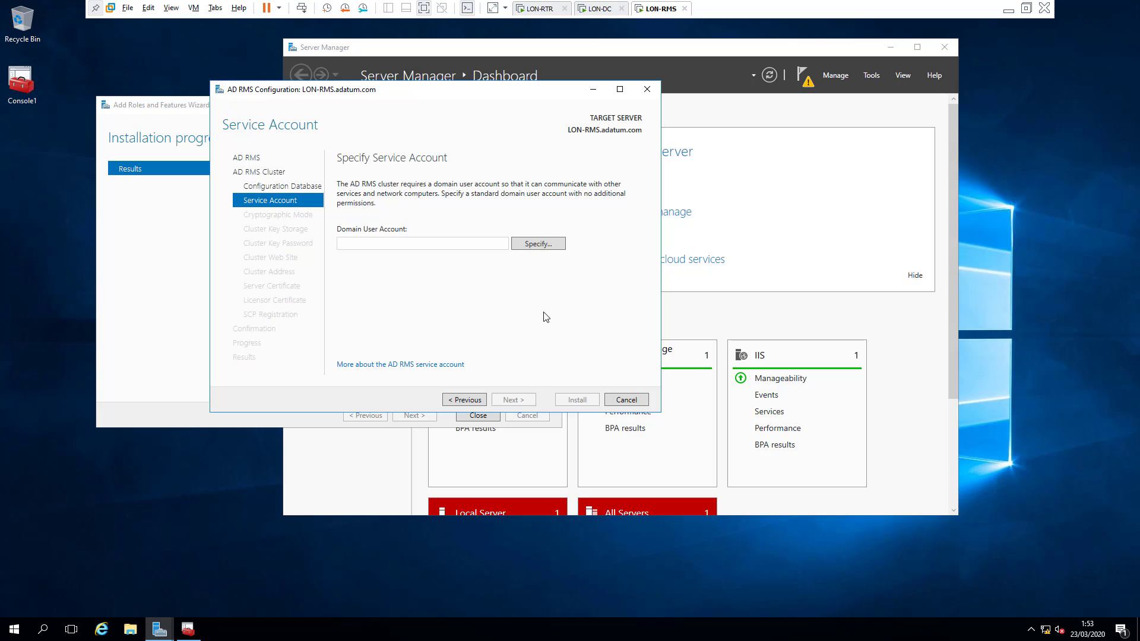
Step: Specify the adatum ADRMS domain account and its password as the cluster service account
click(552, 249)
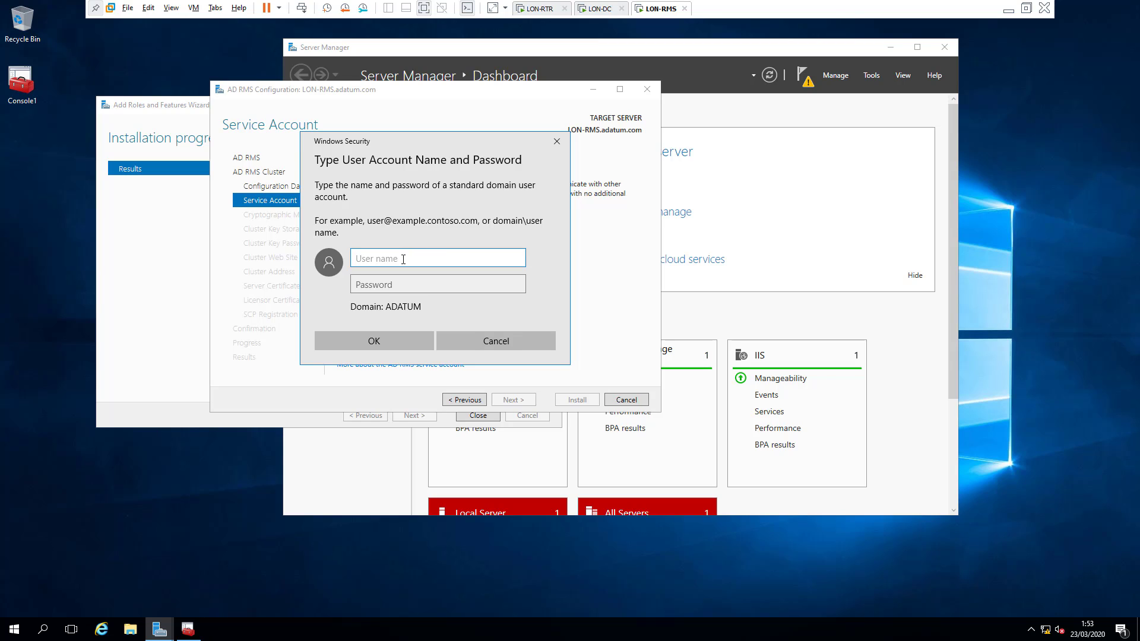
text(adrms@adatum.com)
key(Tab)
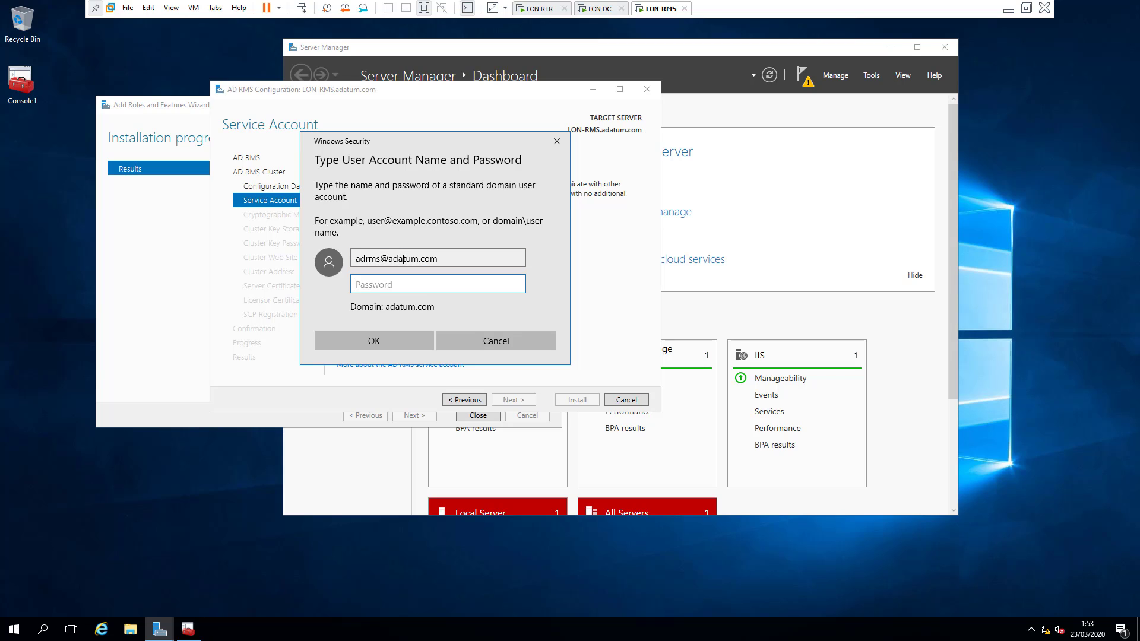
text(Pa55w.rd)
click(399, 337)
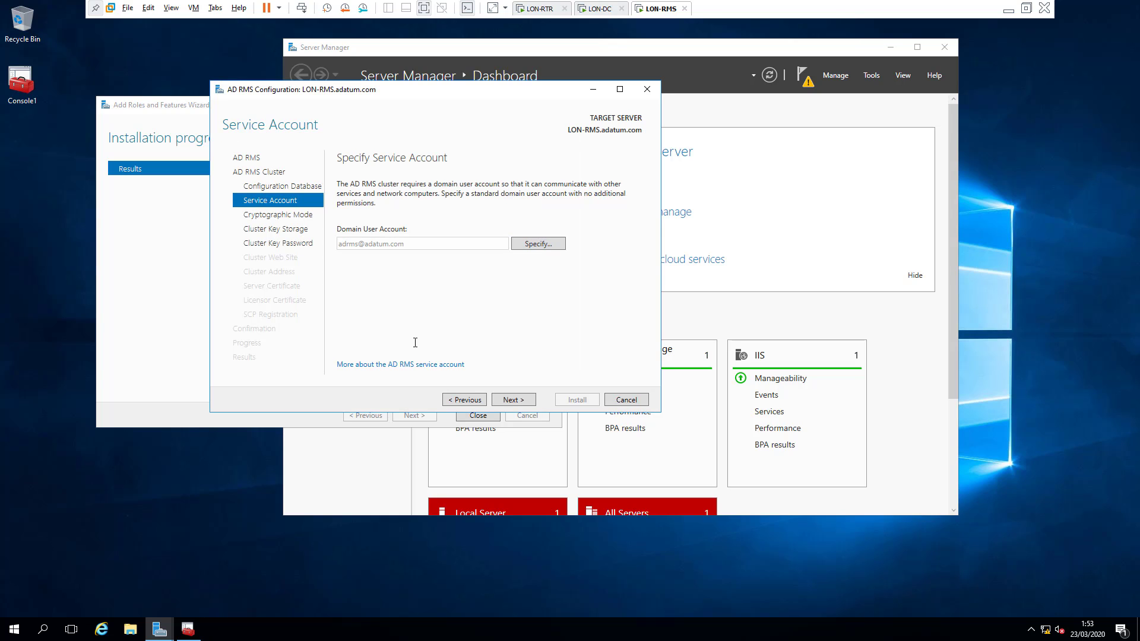
Step: Keep Cryptographic Mode 2 and centrally managed key storage
click(504, 399)
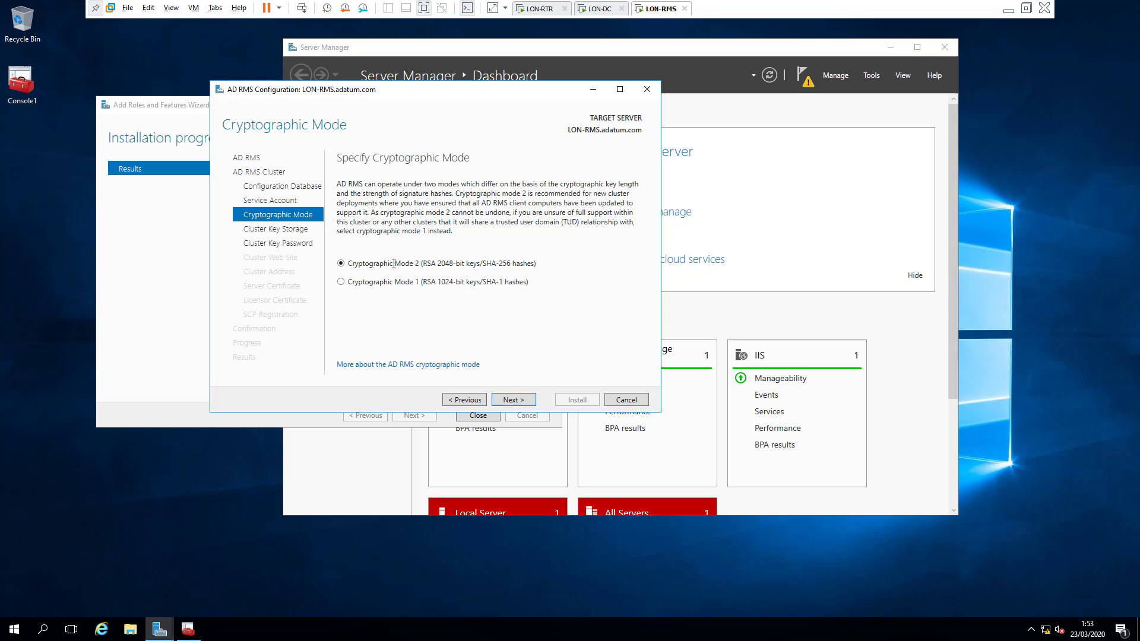
click(512, 398)
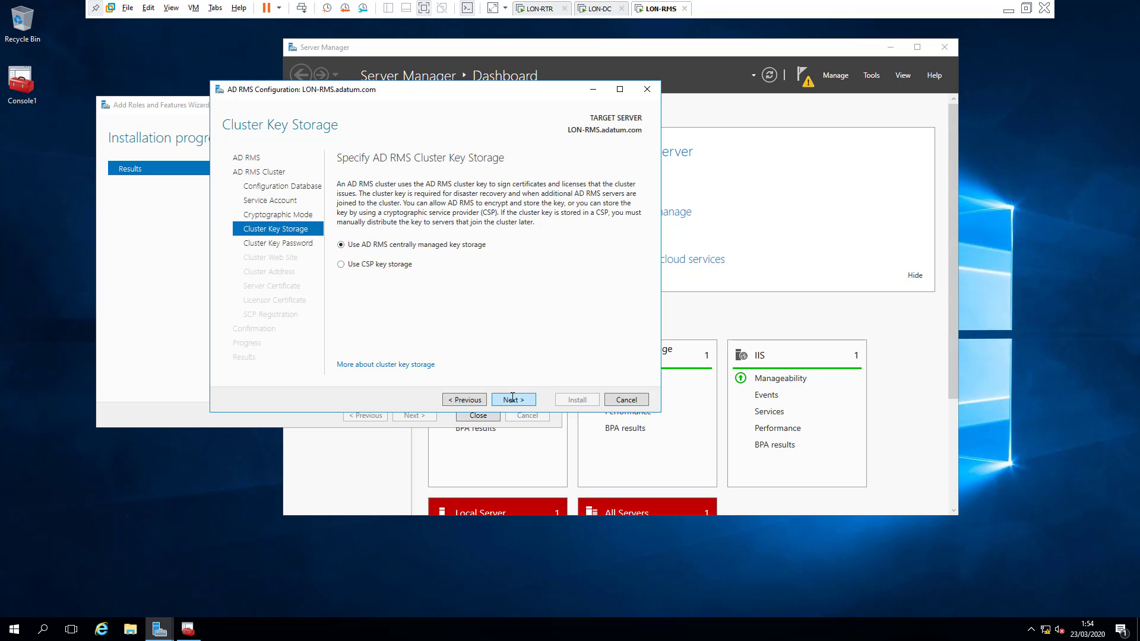
click(512, 398)
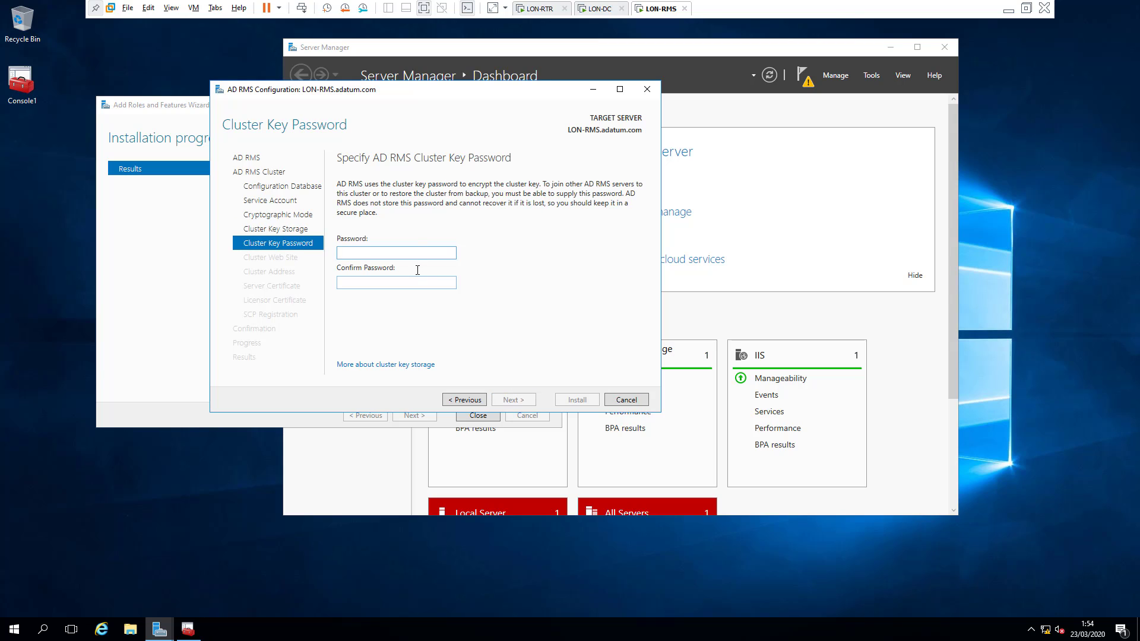
Step: Enter and confirm the cluster key password, accept Default Web Site, and bring up Certificates
text(Pa$$w0rd)
key(Tab)
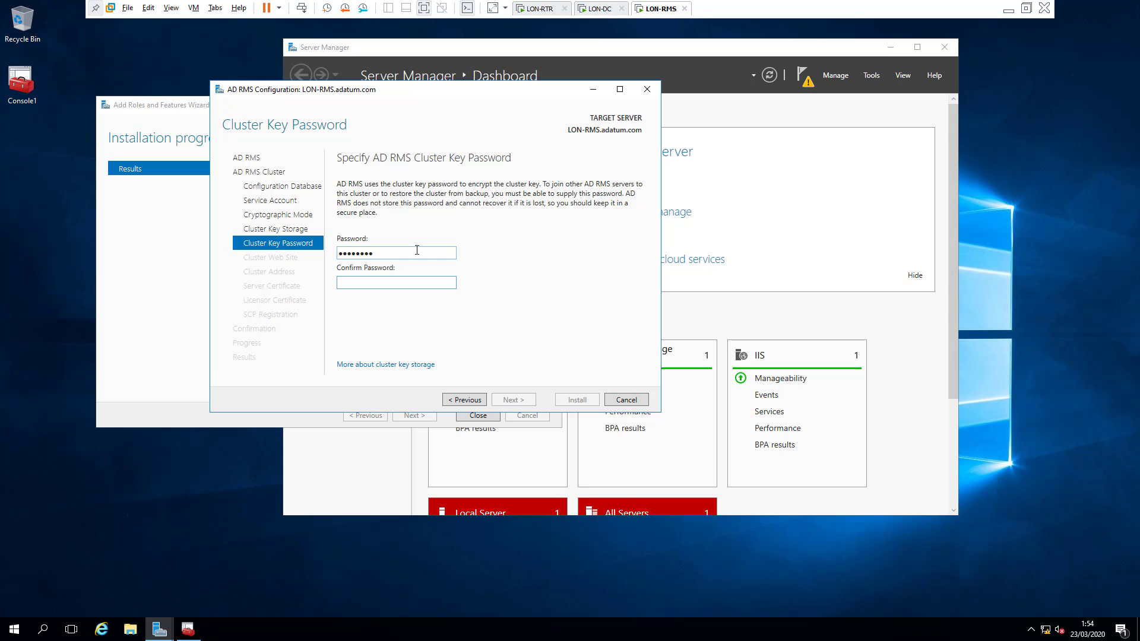
text(Pa$$w0rd)
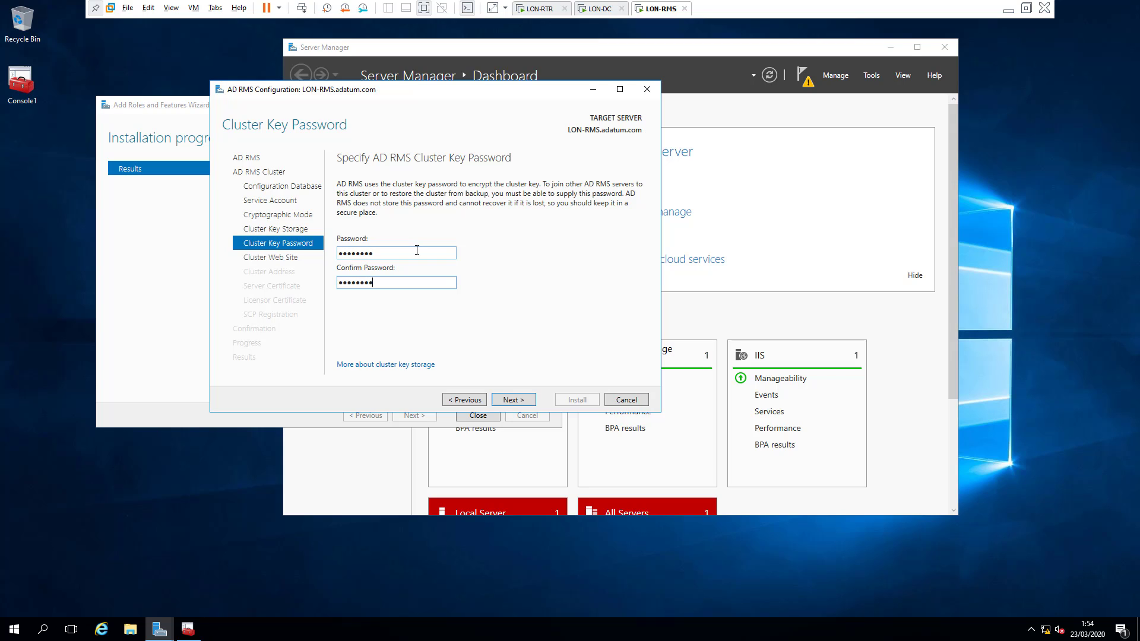
click(510, 401)
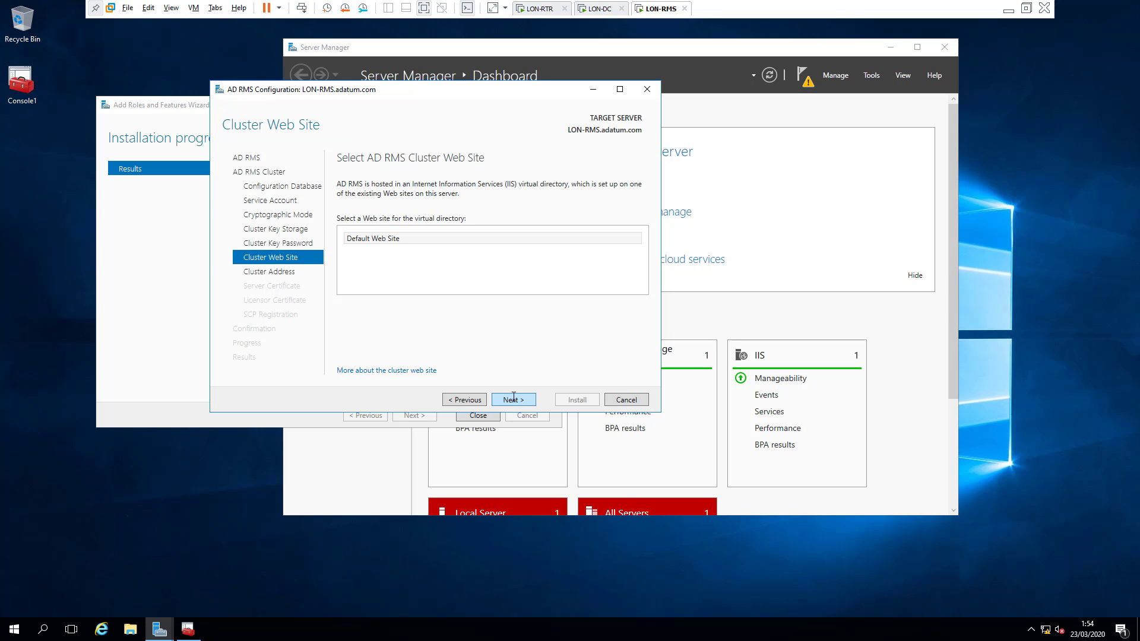
click(514, 398)
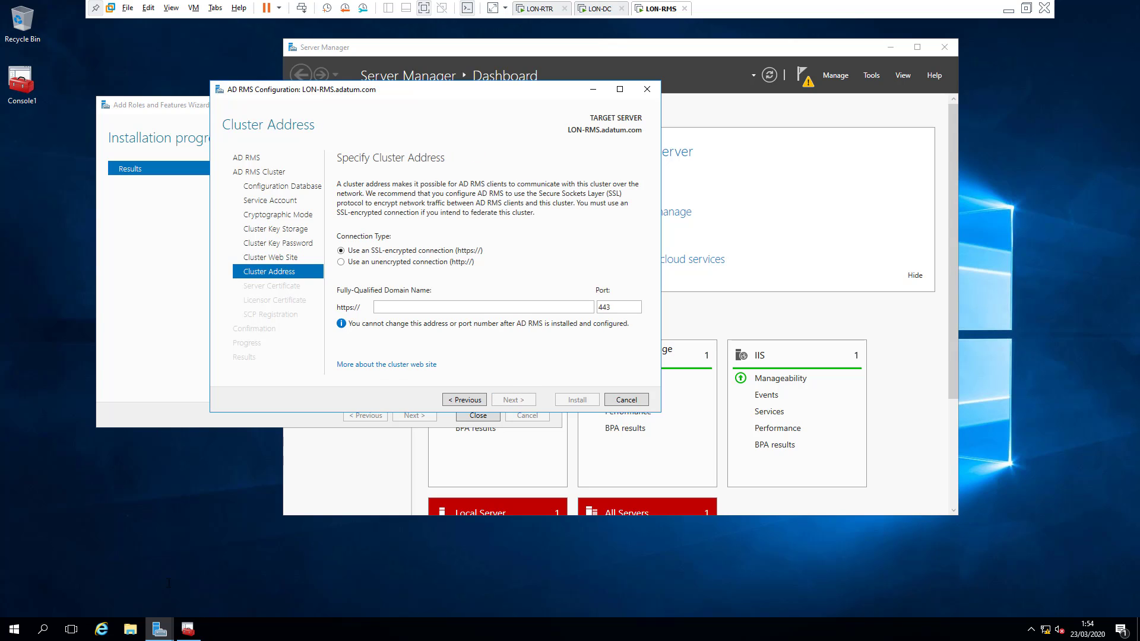
click(187, 629)
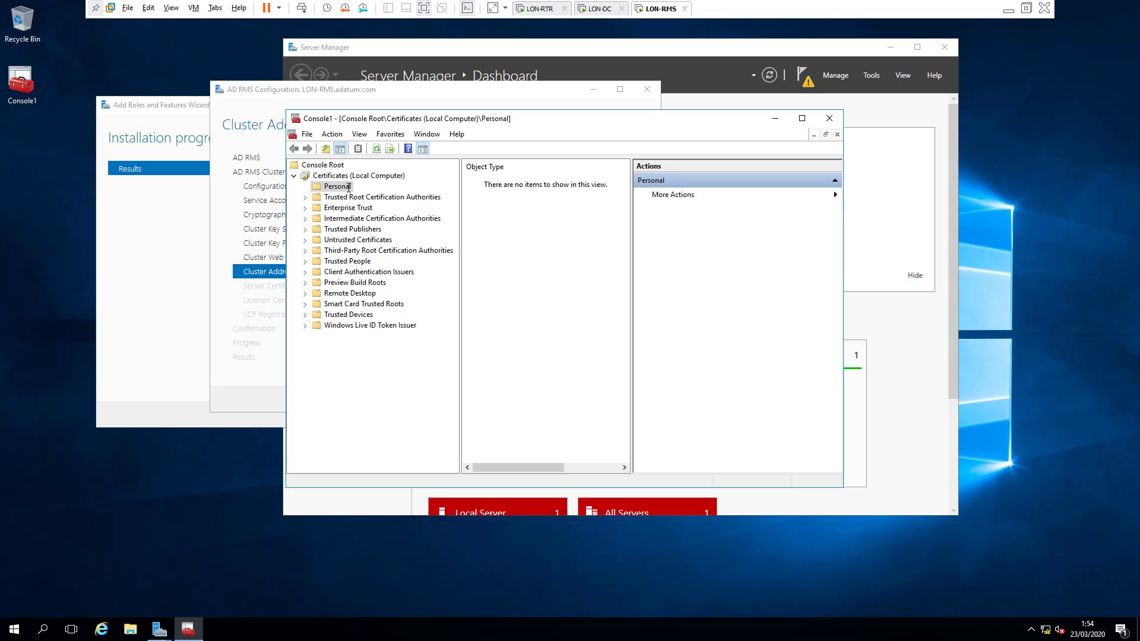
Step: Request a new Personal certificate through Active Directory Enrollment Policy to list available templates
right_click(348, 188)
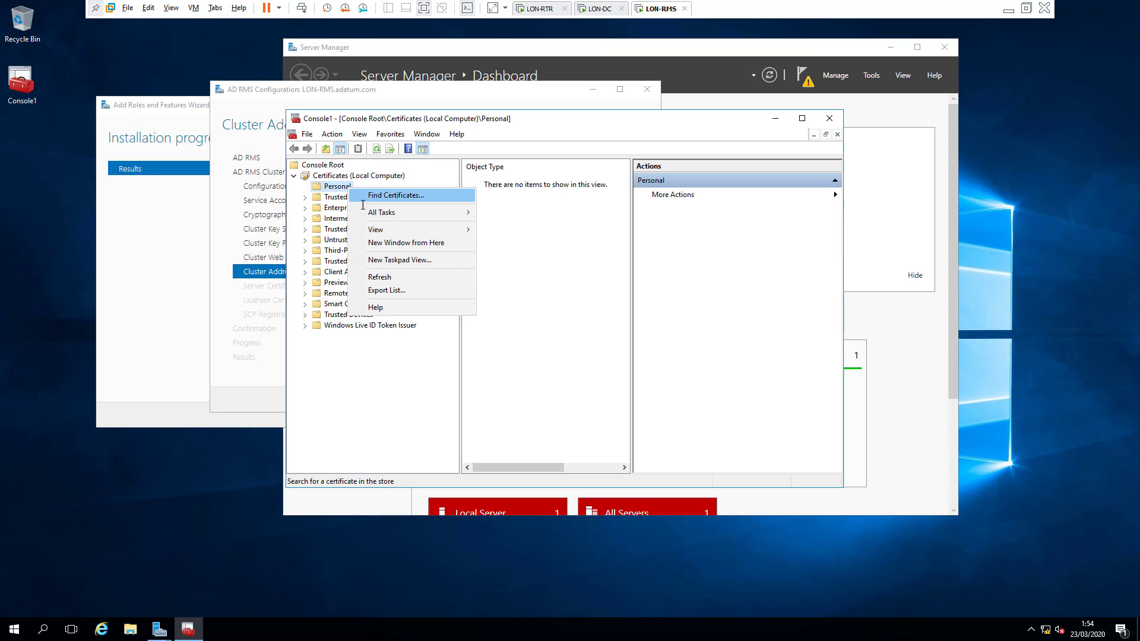
mouse_move(386, 214)
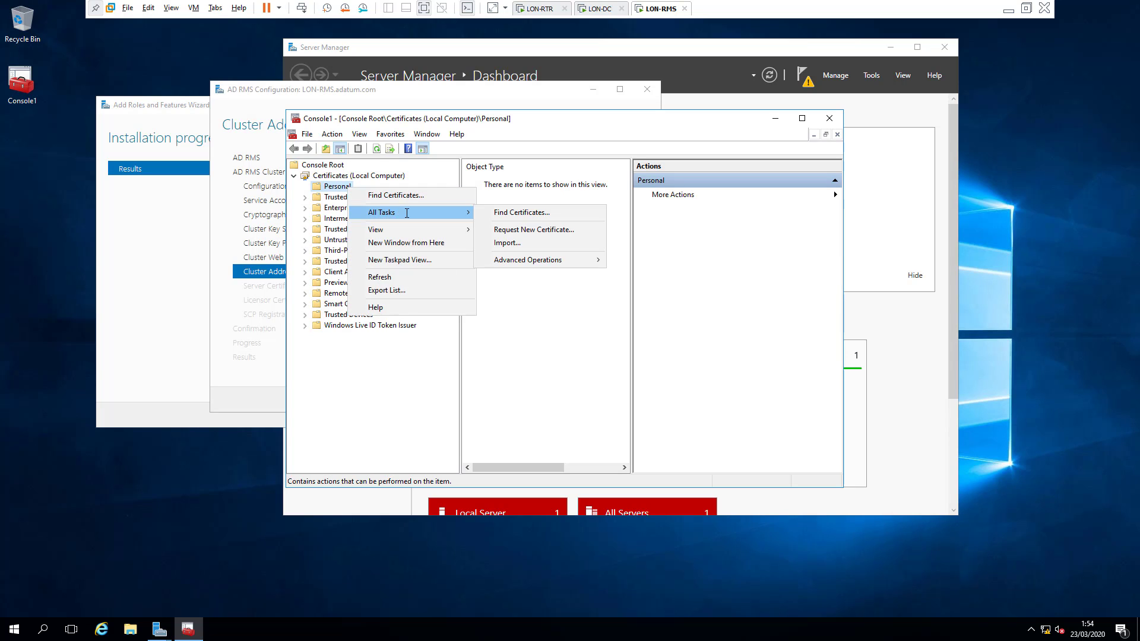
click(551, 230)
click(685, 421)
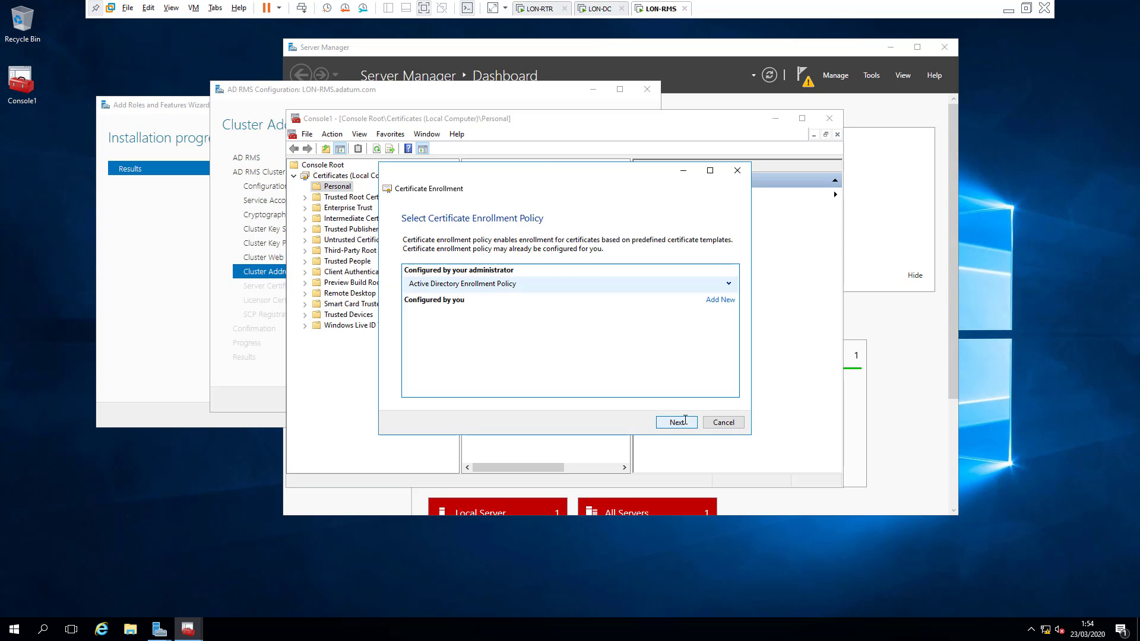
click(678, 421)
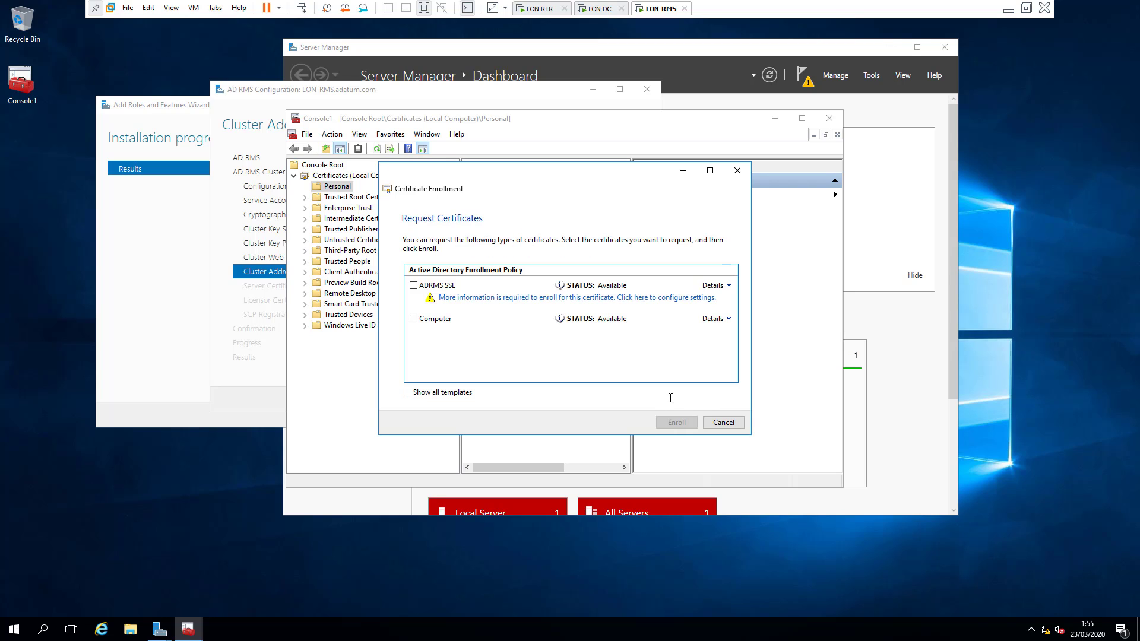
Step: Set the ADRMS SSL common name and DNS alternative name to adrms.adatum.com
click(527, 298)
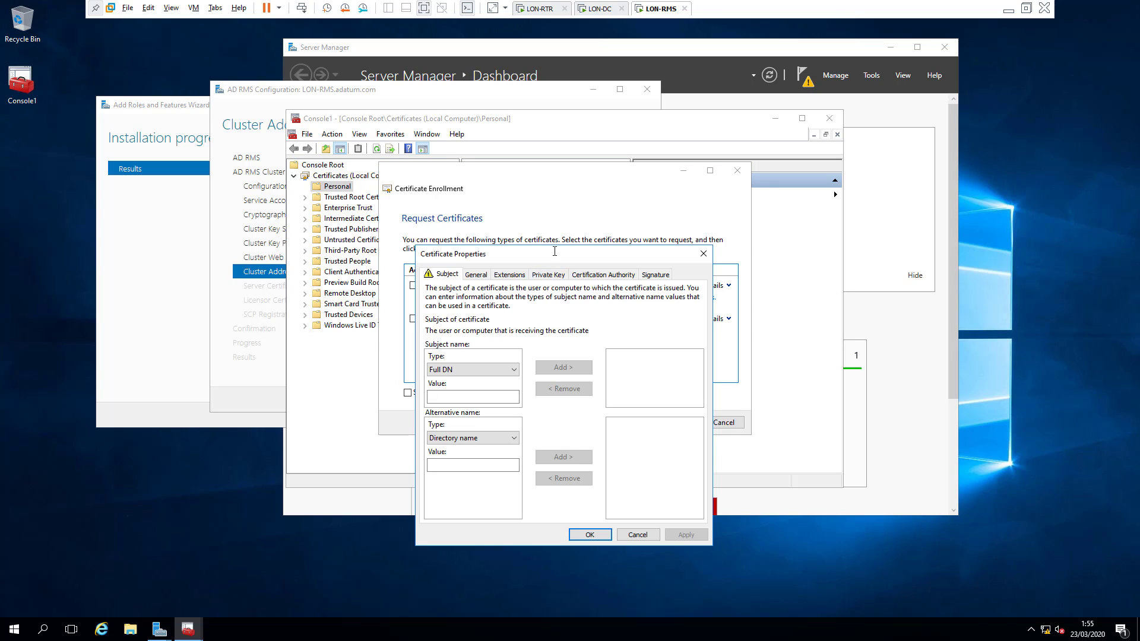
drag(555, 251, 545, 220)
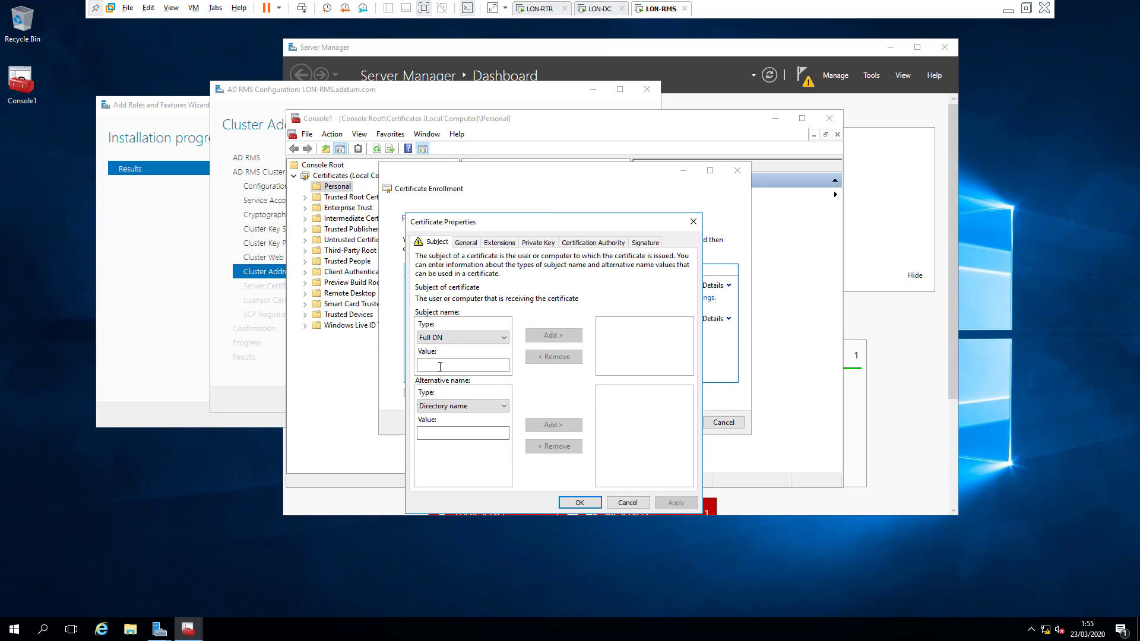
click(451, 338)
click(447, 356)
click(447, 366)
text(adrms)
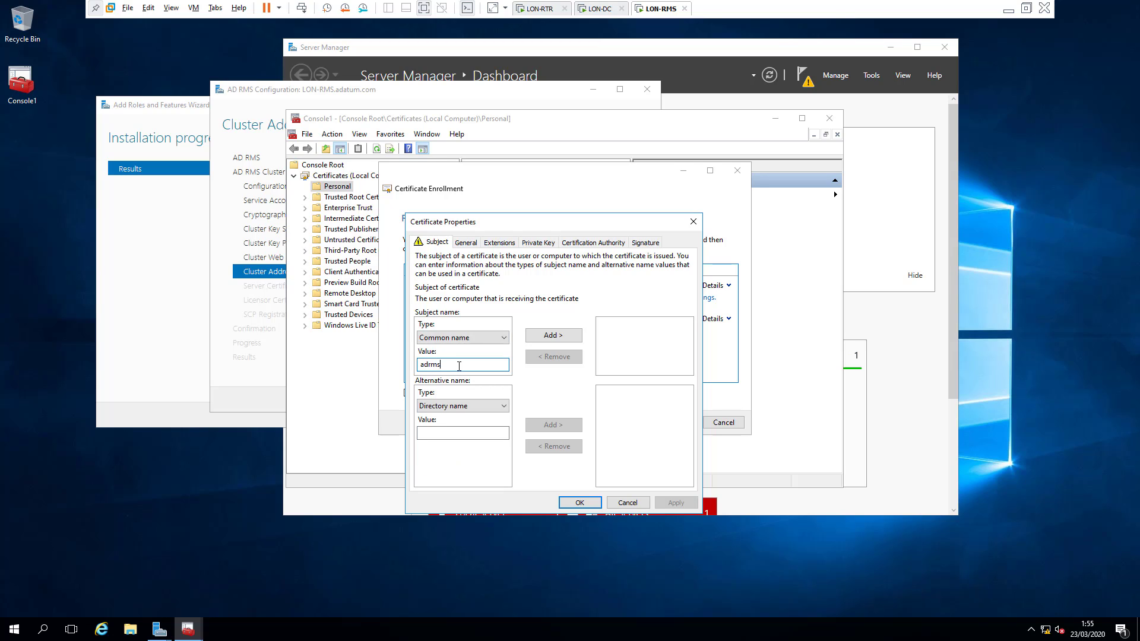
text(.adatum.com)
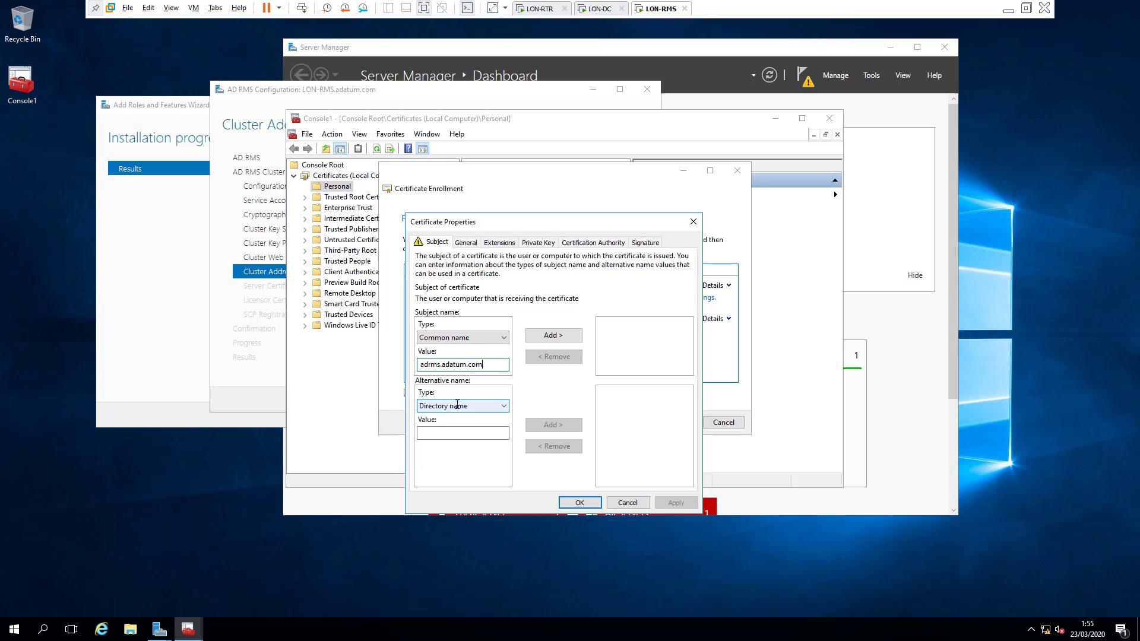
click(457, 405)
click(448, 422)
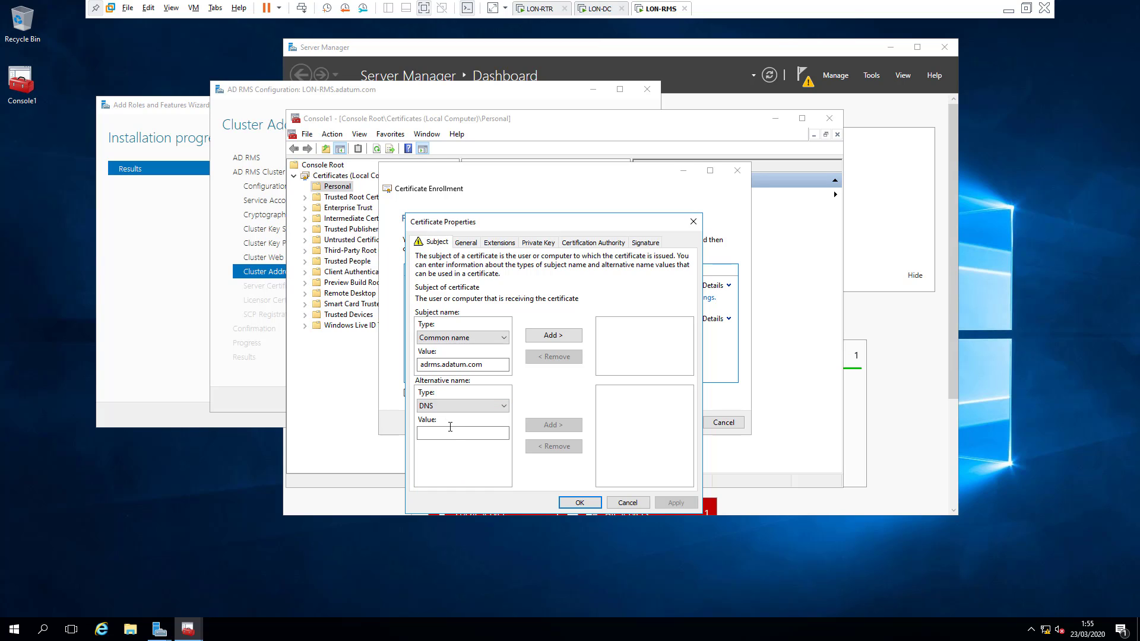
click(456, 433)
text(adr)
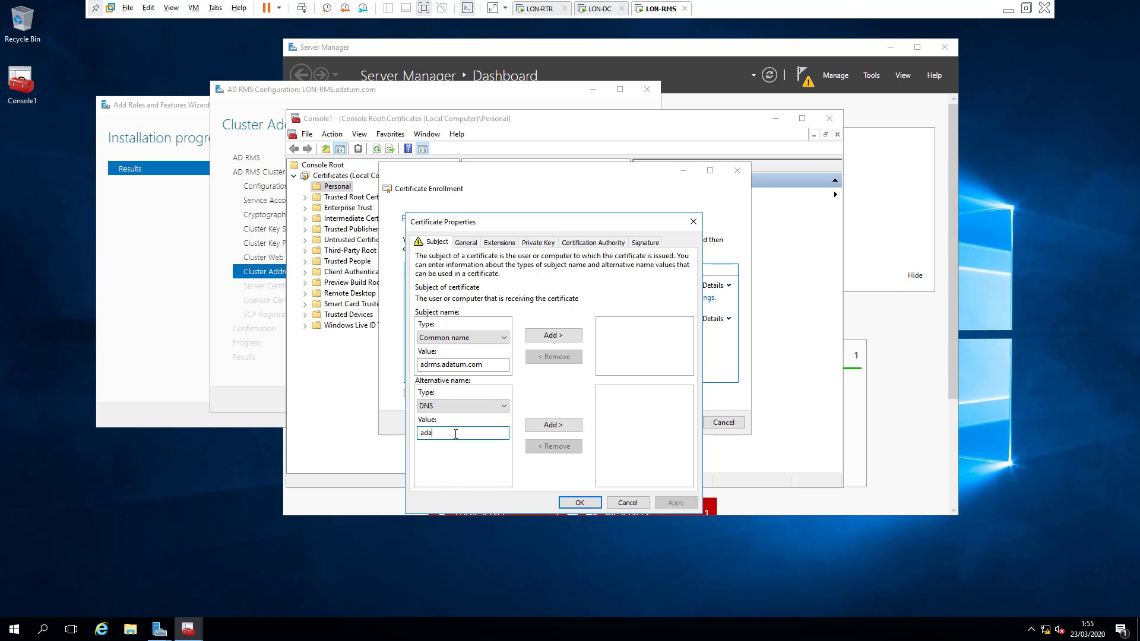
key(BackSpace)
key(BackSpace)
key(BackSpace)
text(adrms.adatum.com)
click(552, 336)
click(553, 425)
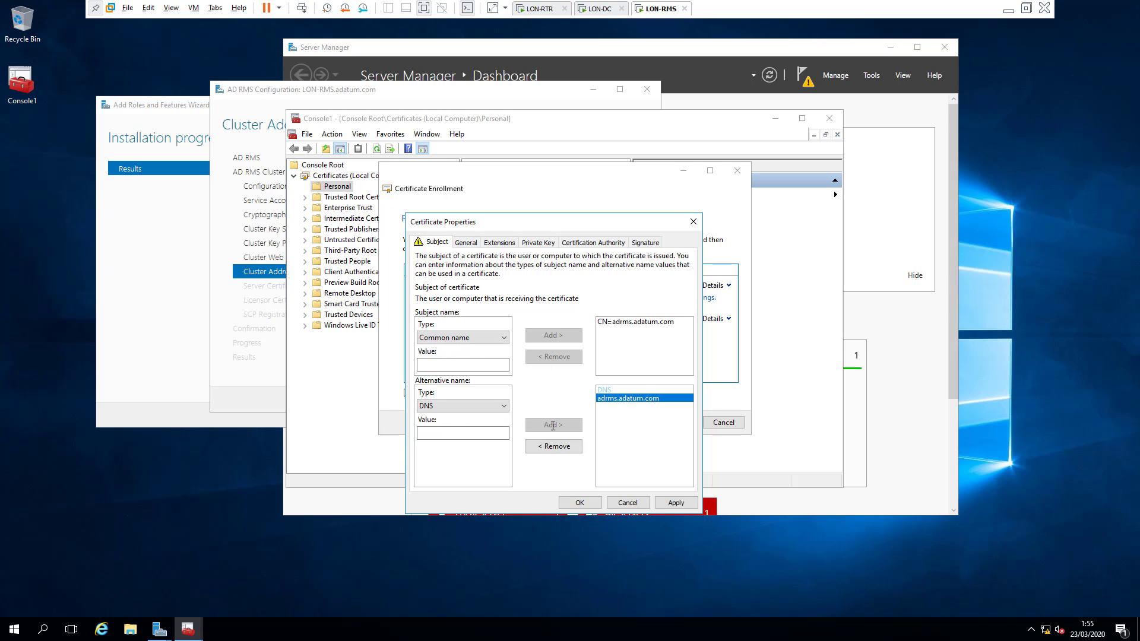
Step: Give the certificate the friendly name ADRMS and apply
click(467, 242)
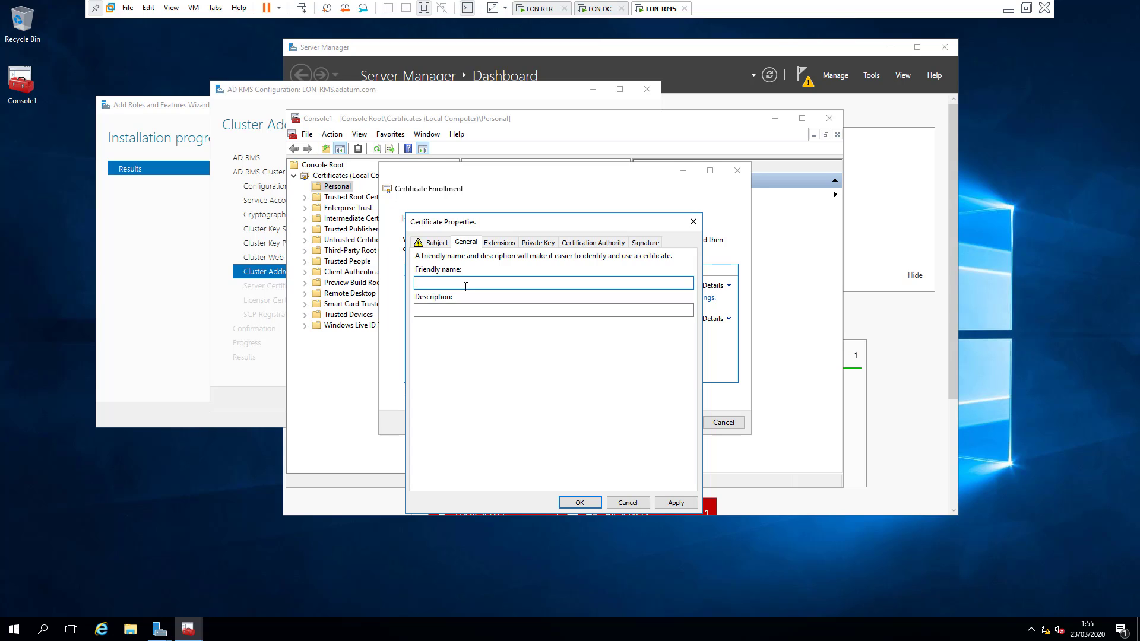
text(ADRMS)
click(676, 502)
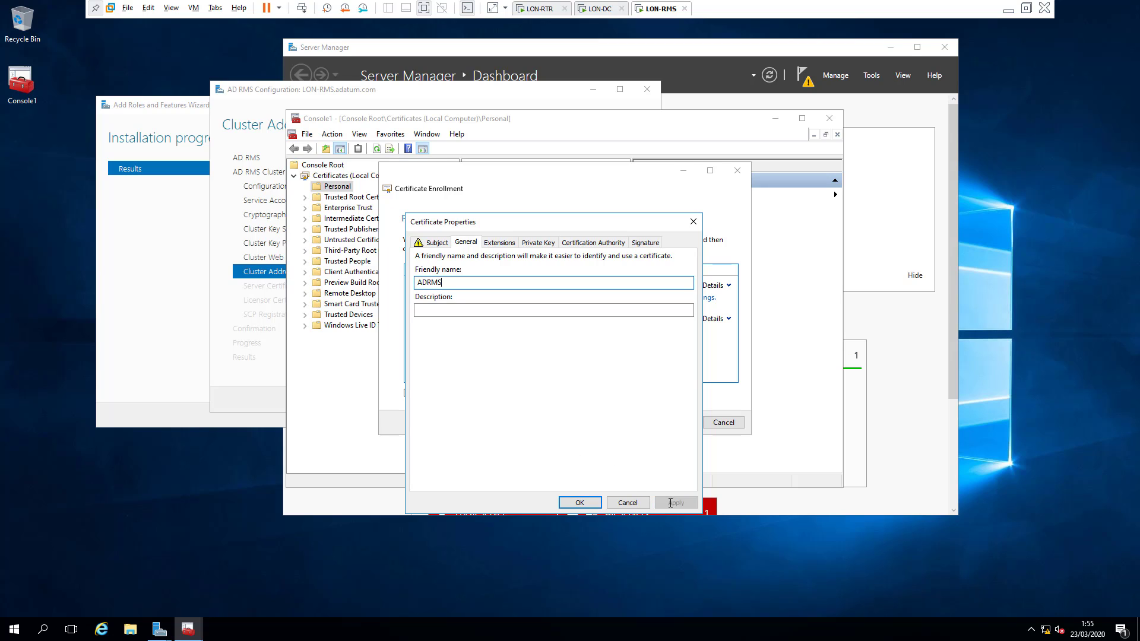
Step: Enroll the ADRMS SSL certificate, then switch to the LON-DC machine
click(580, 503)
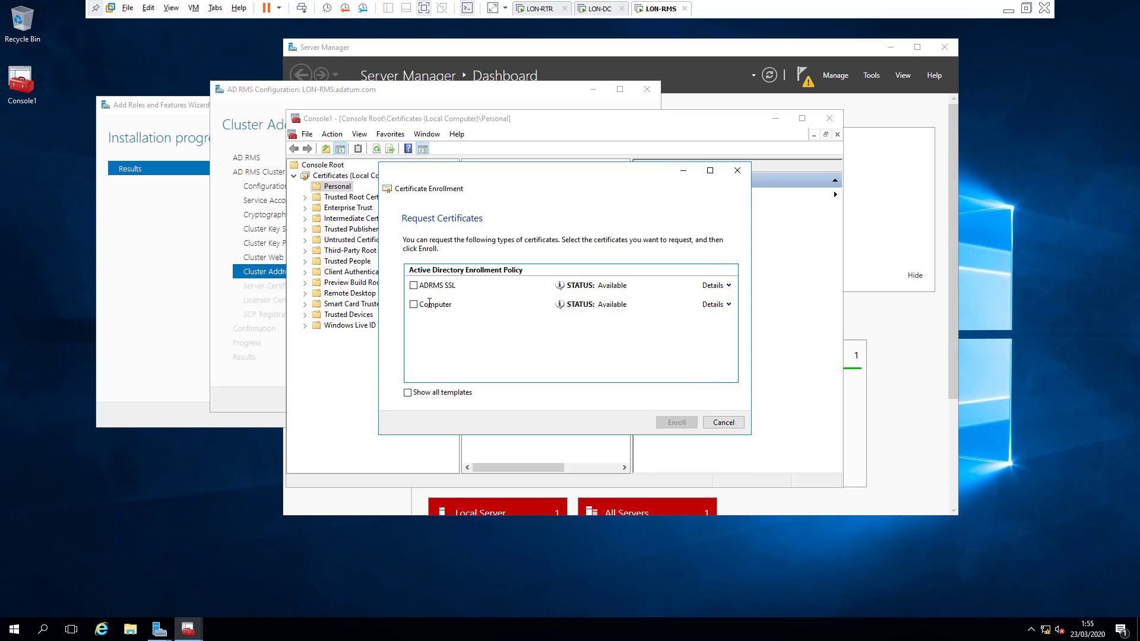
click(414, 285)
click(677, 422)
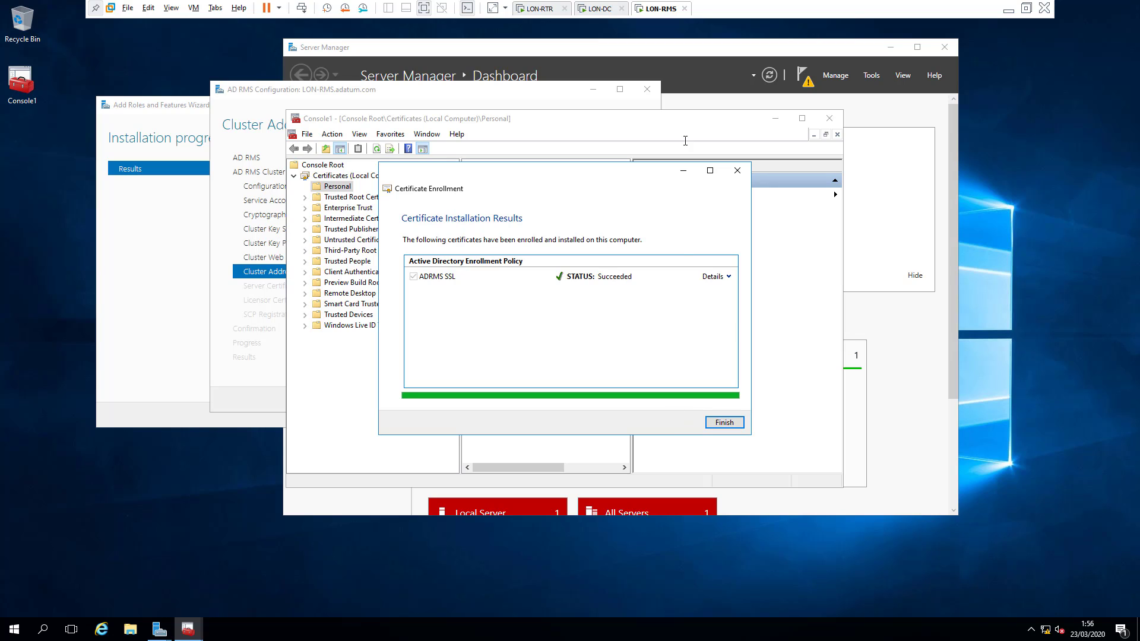
click(599, 8)
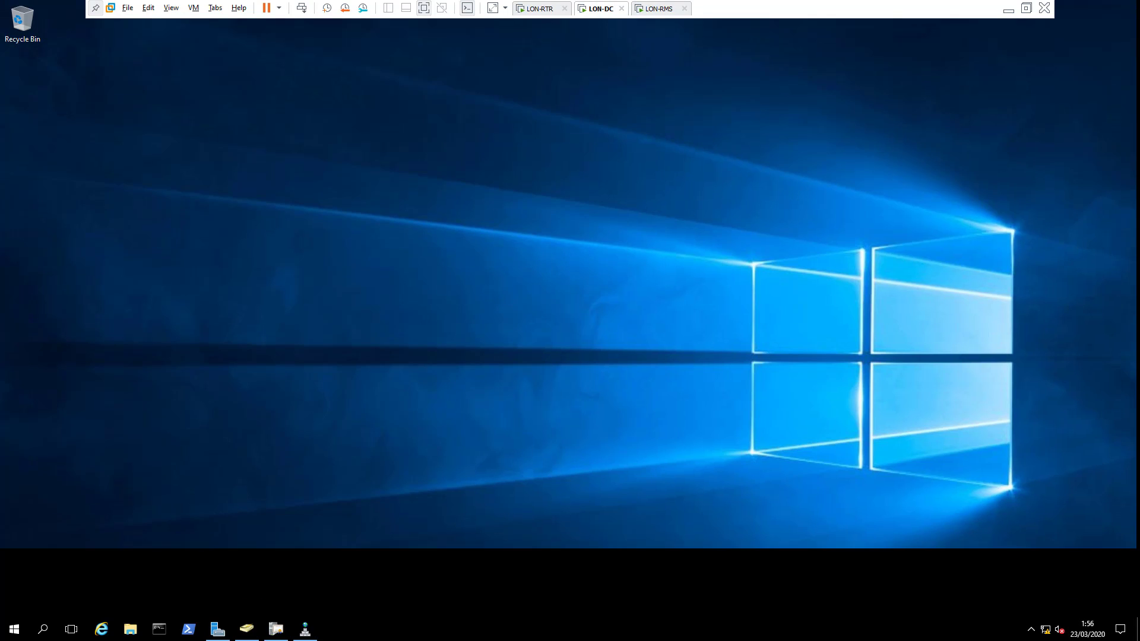
Step: Check the adrms host record at 192.168.10.100 in DNS Manager, then return to LON-RMS
click(305, 629)
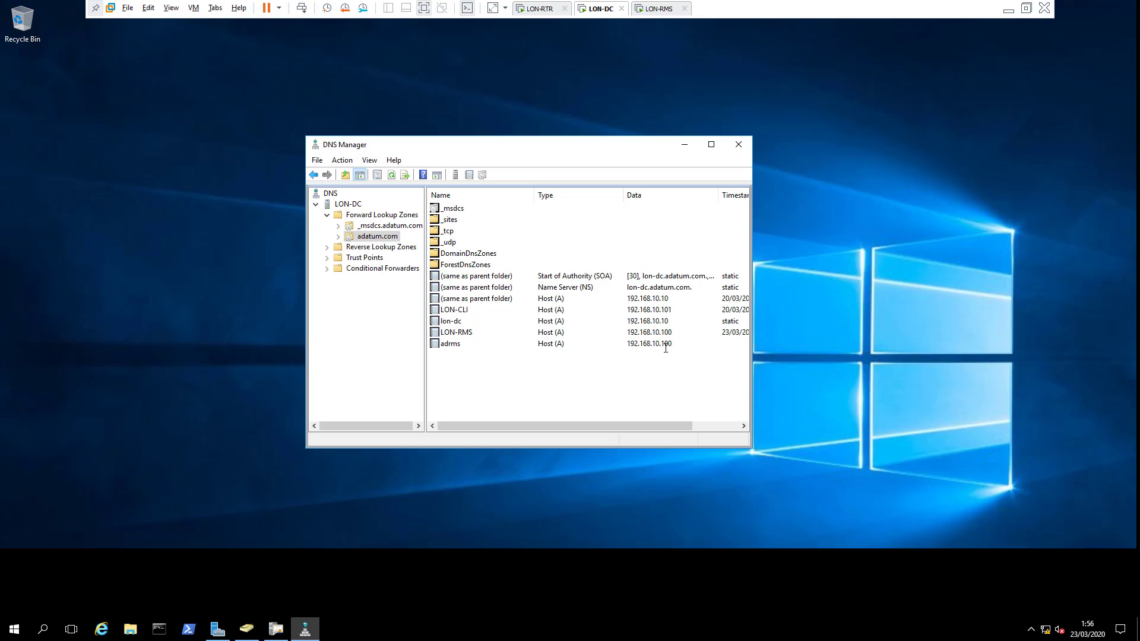
click(665, 9)
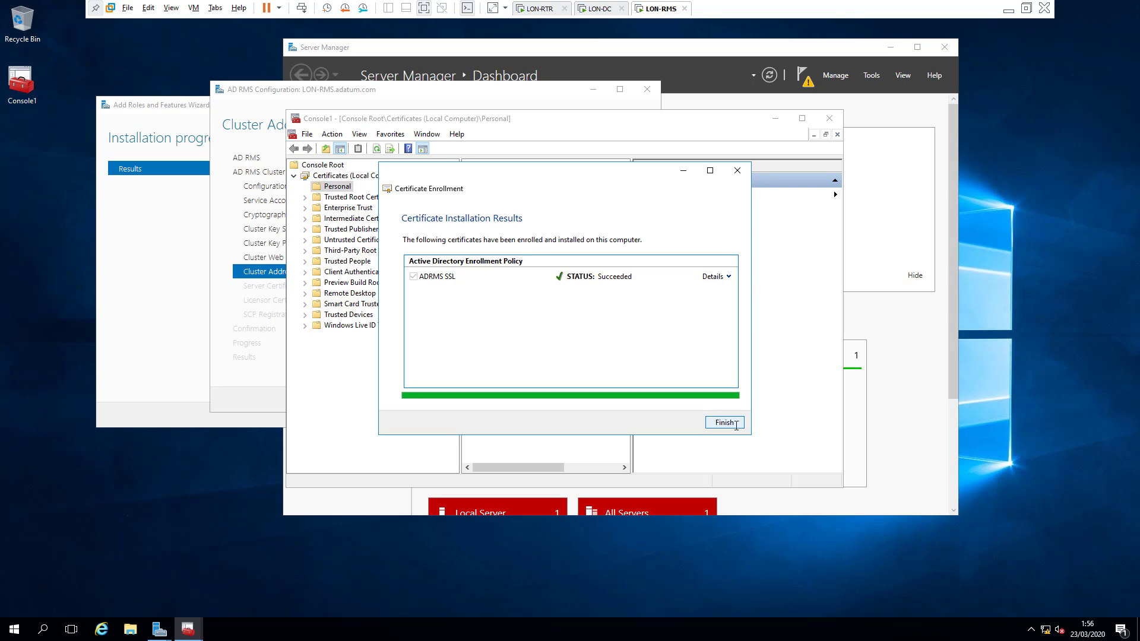
Step: Confirm the adrms.adatum.com certificate in Personal > Certificates, then bring up Server Manager's Tools menu
click(739, 425)
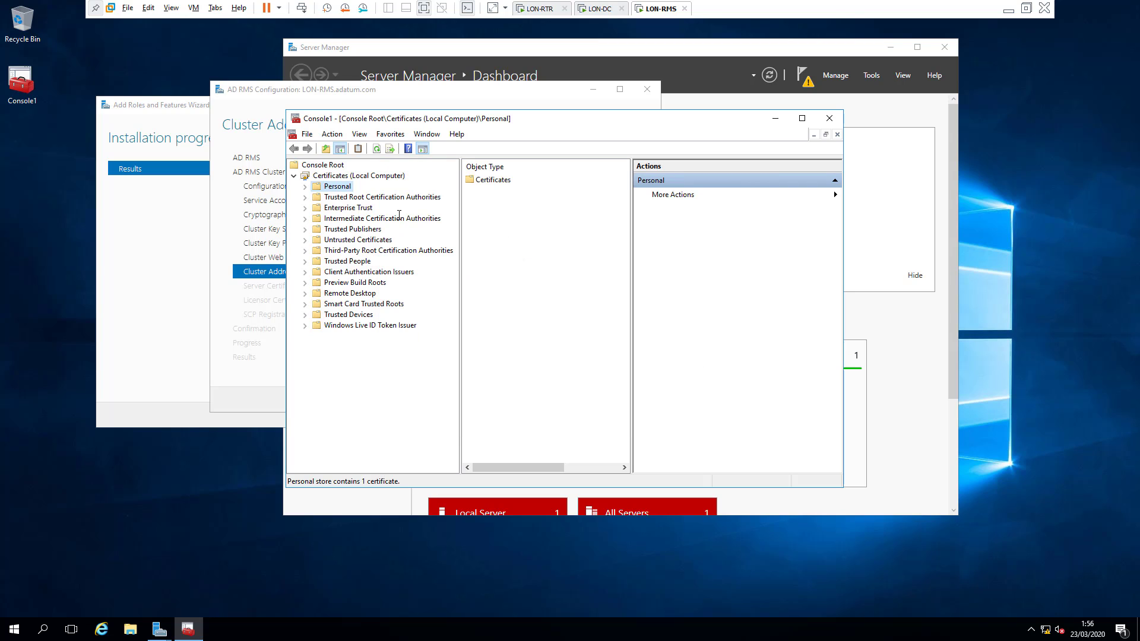
click(305, 187)
click(353, 197)
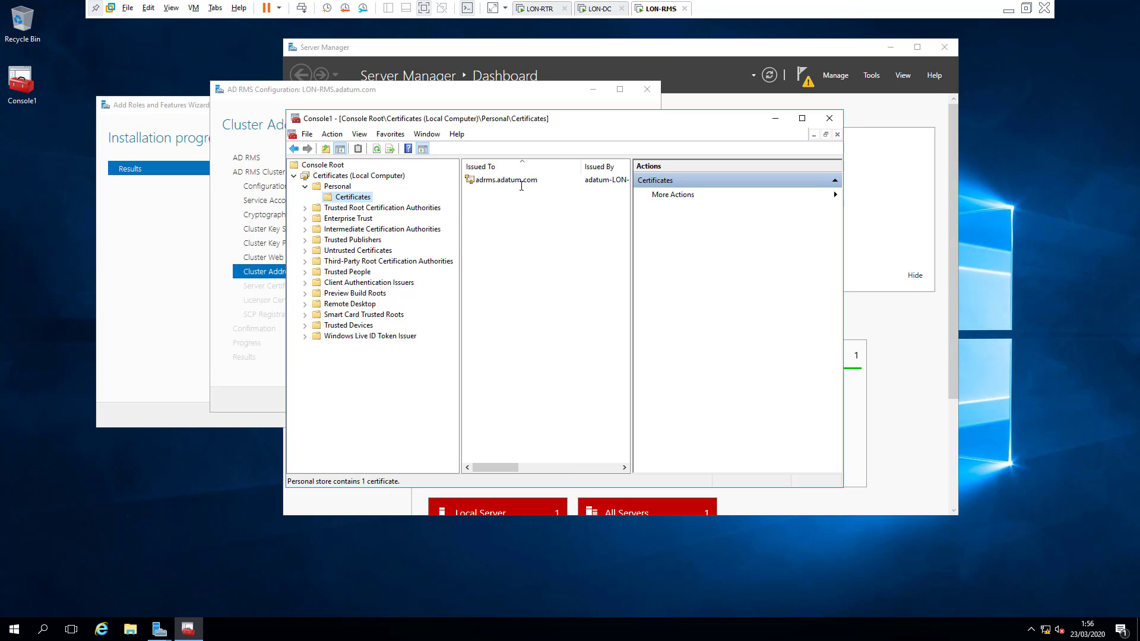
click(775, 118)
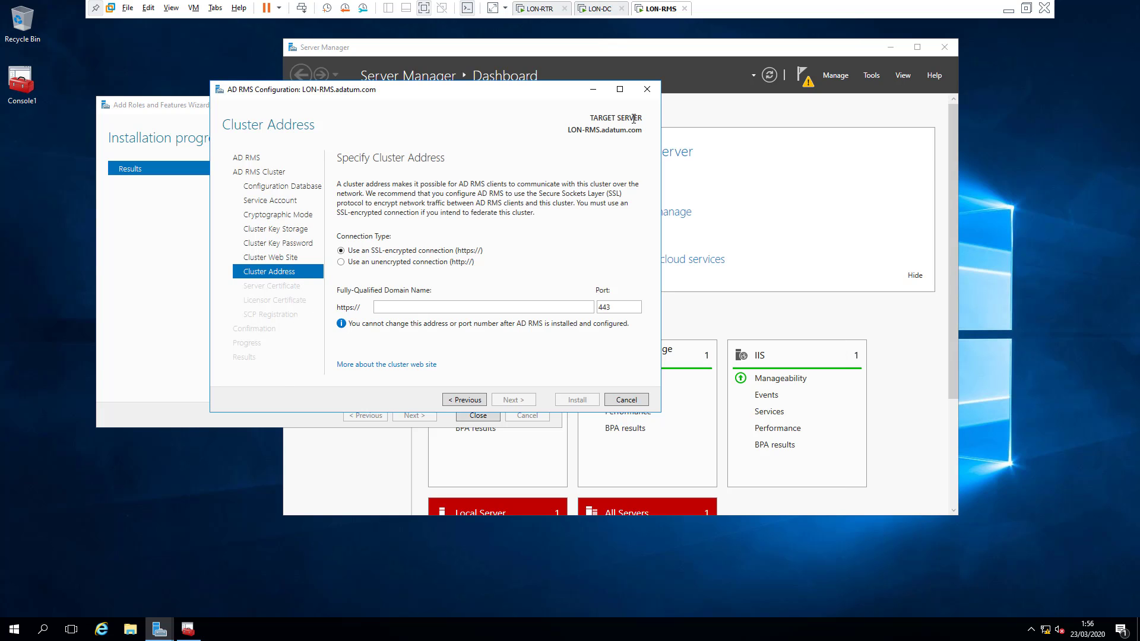
click(872, 75)
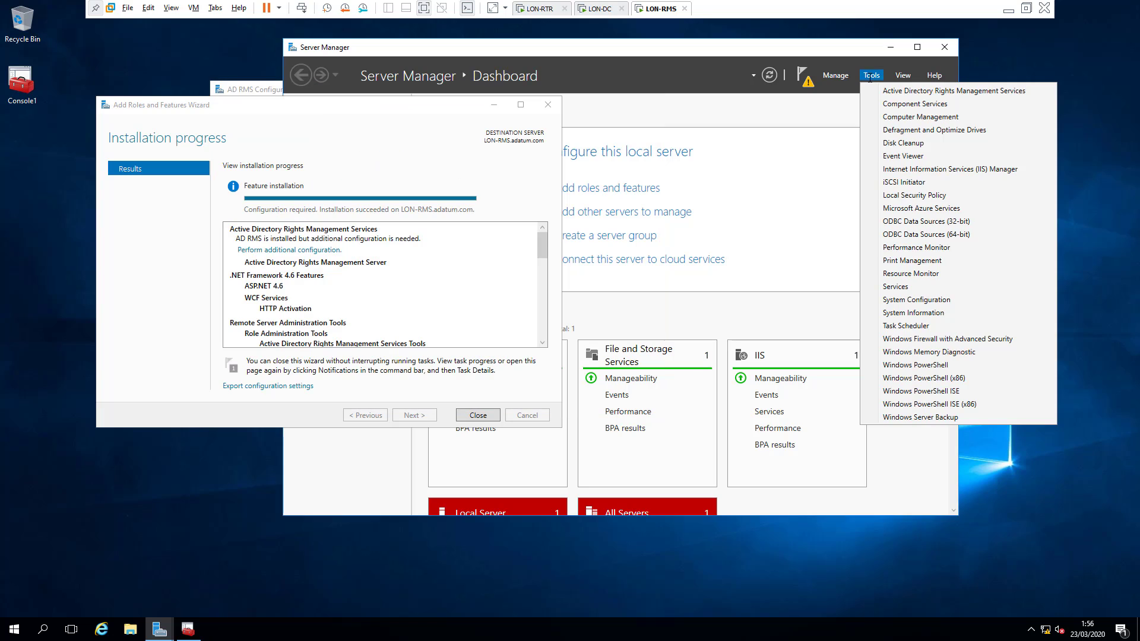
Step: Open IIS Manager and bring up the site bindings for Default Web Site
click(914, 168)
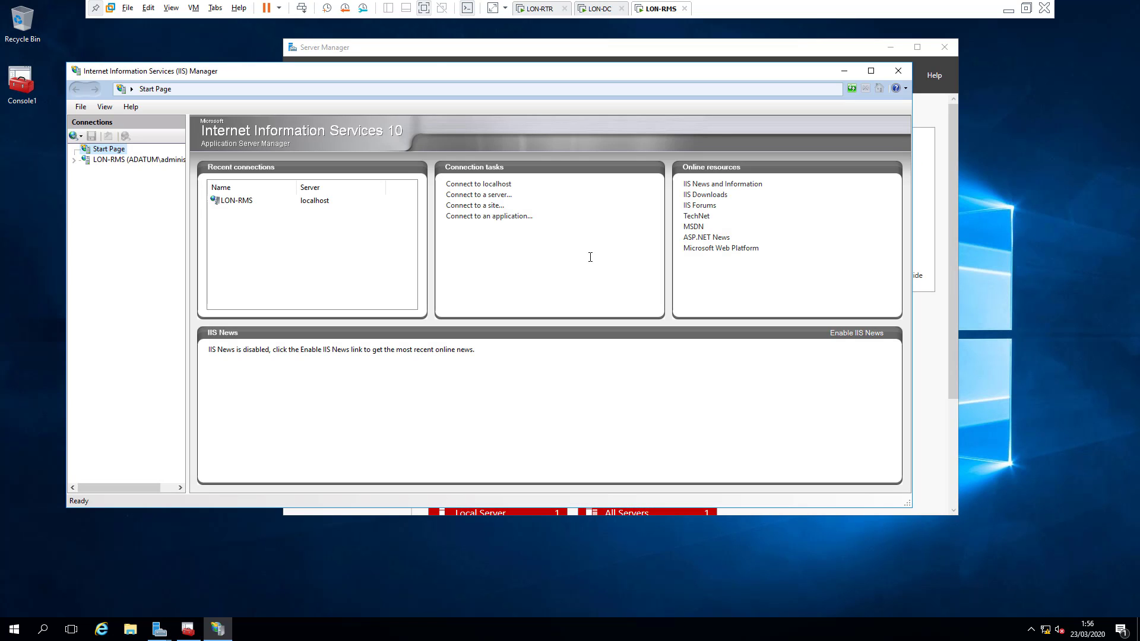
click(73, 161)
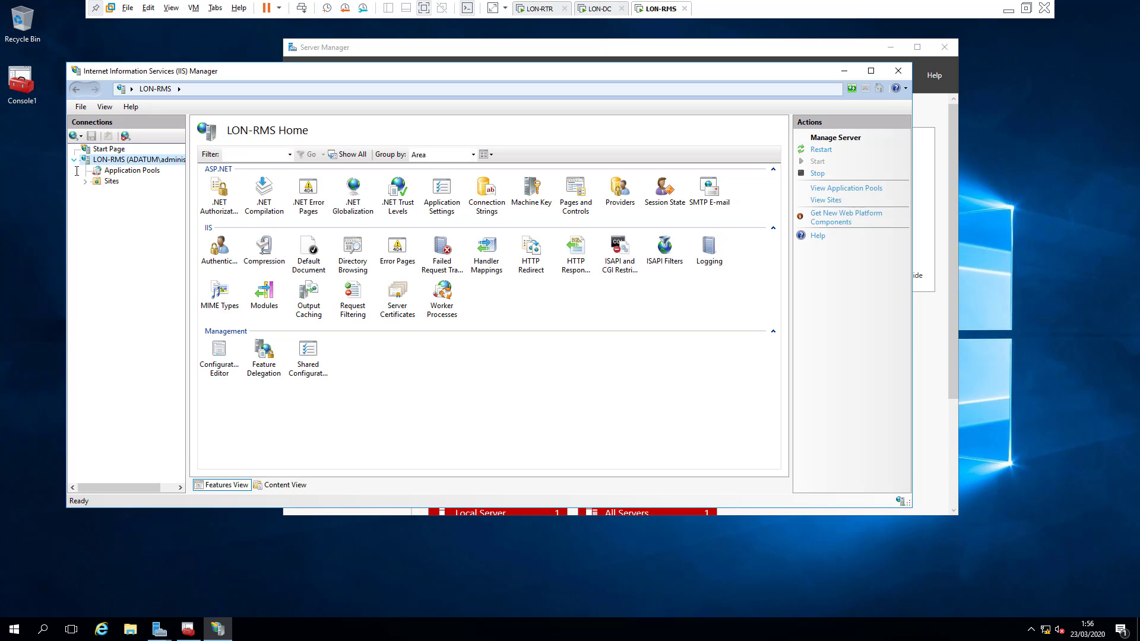
click(85, 181)
right_click(133, 192)
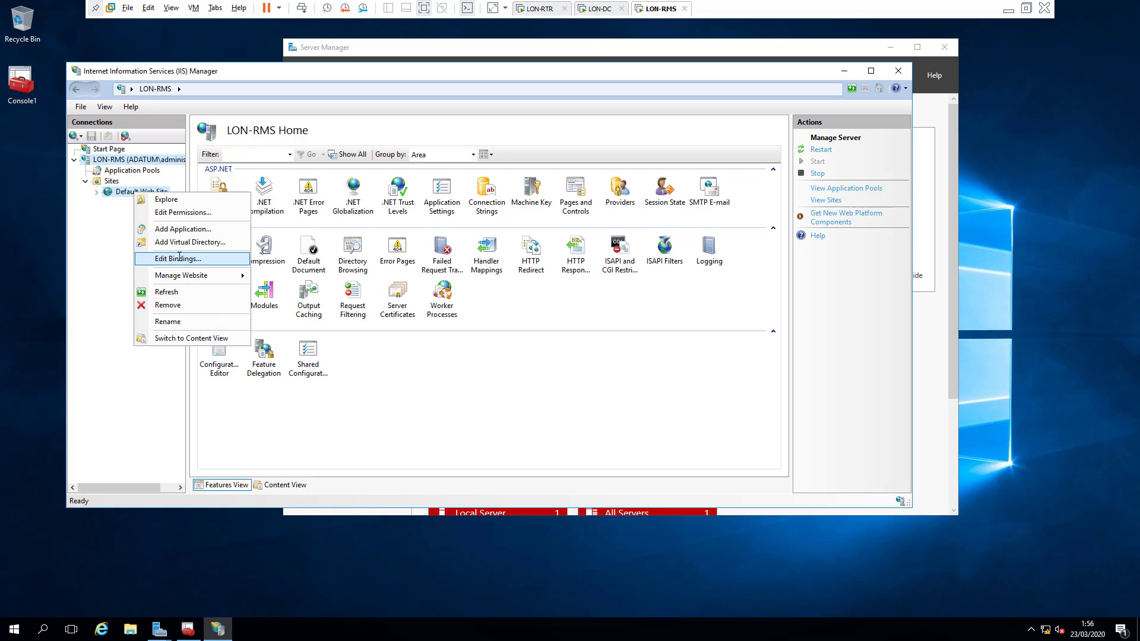
click(180, 258)
Step: Add an https binding on port 443 for adrms.adatum.com secured with the ADRMS certificate
click(625, 211)
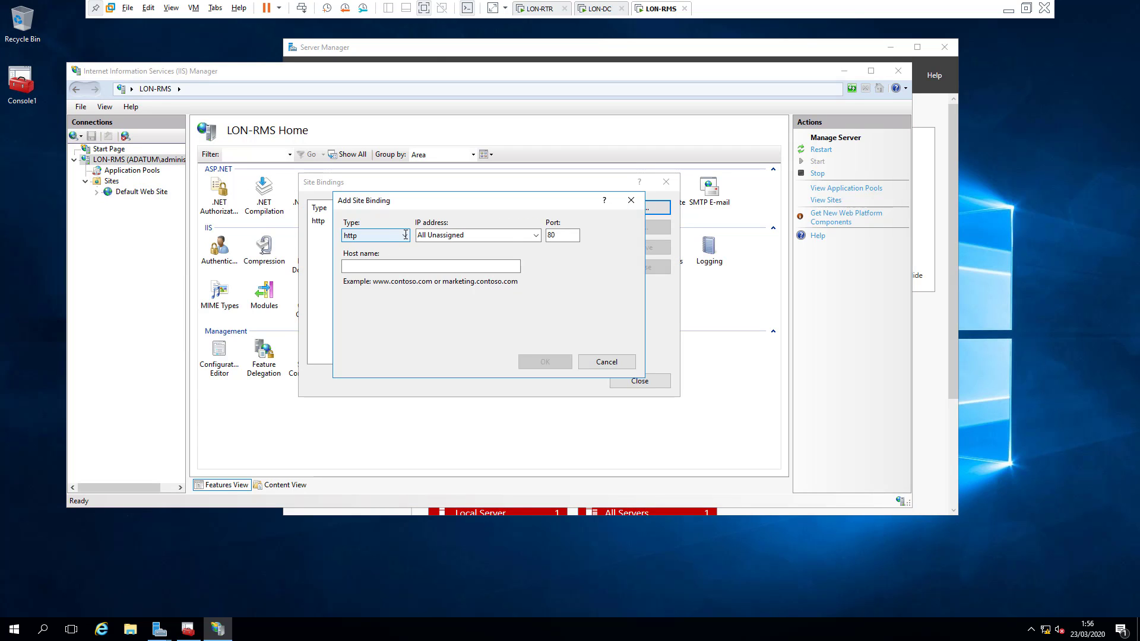
click(395, 236)
click(395, 256)
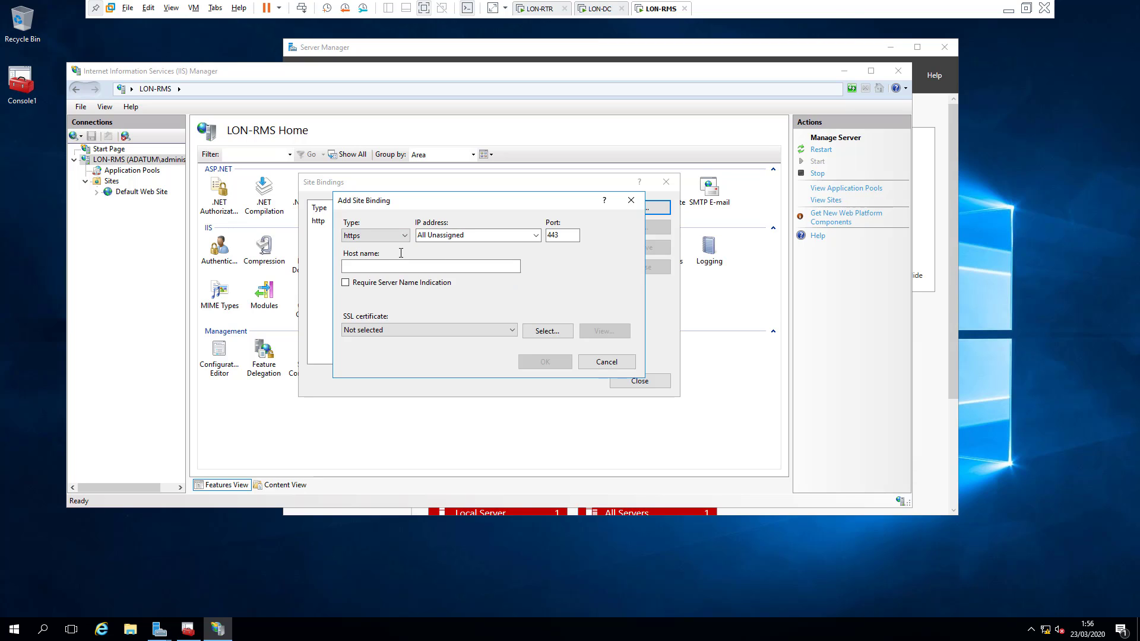
click(428, 266)
text(adrms)
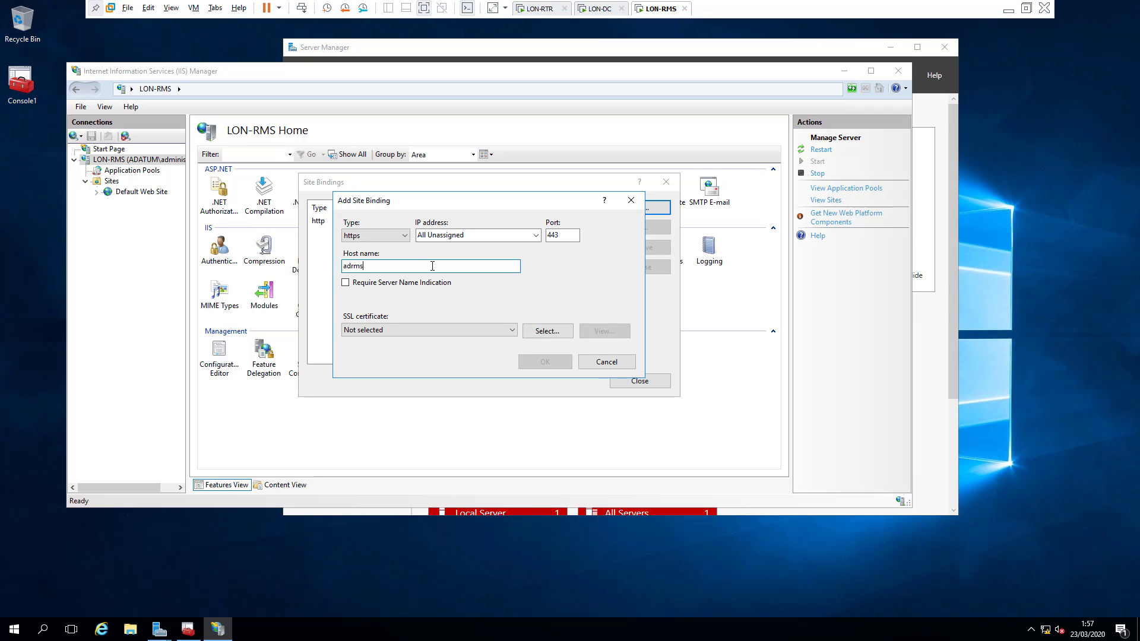
text(.adatum.com)
click(440, 331)
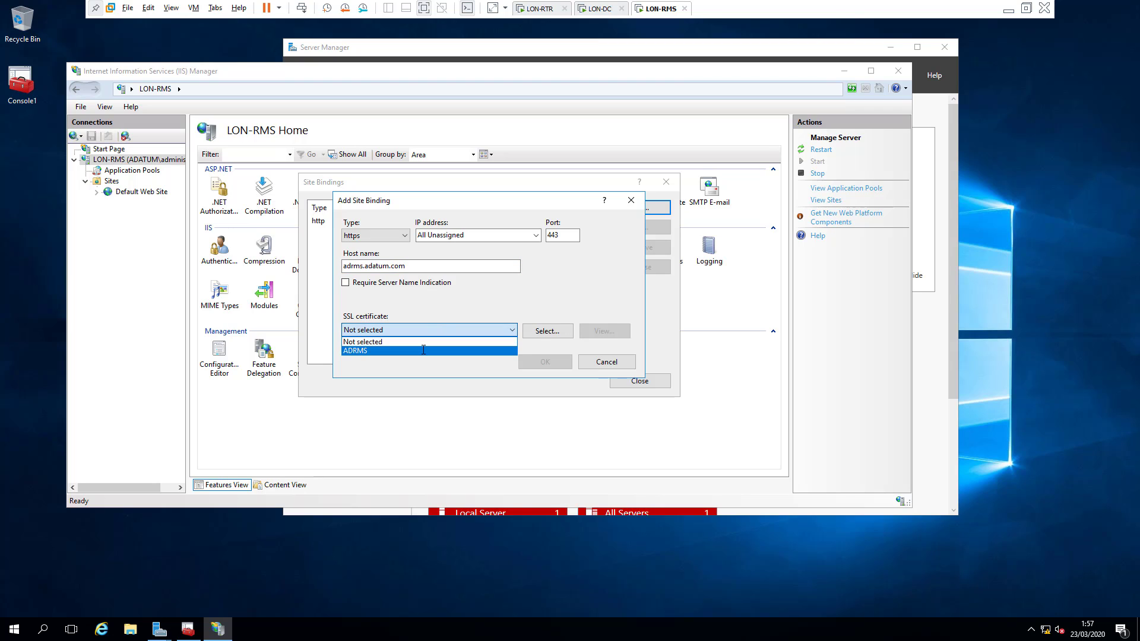
click(425, 351)
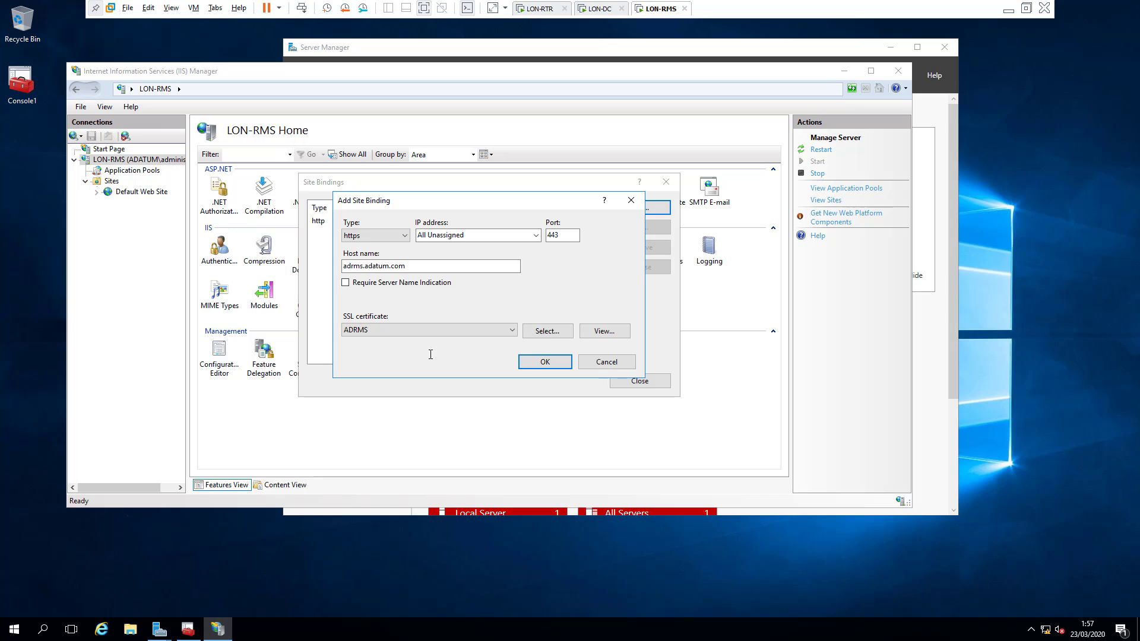
click(530, 360)
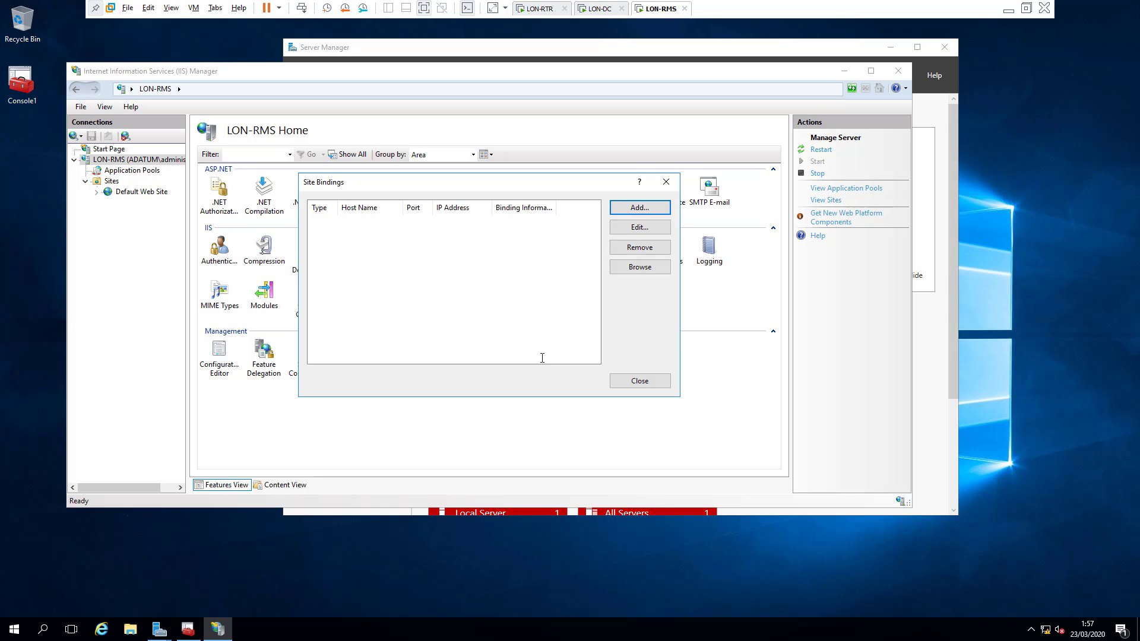
click(618, 379)
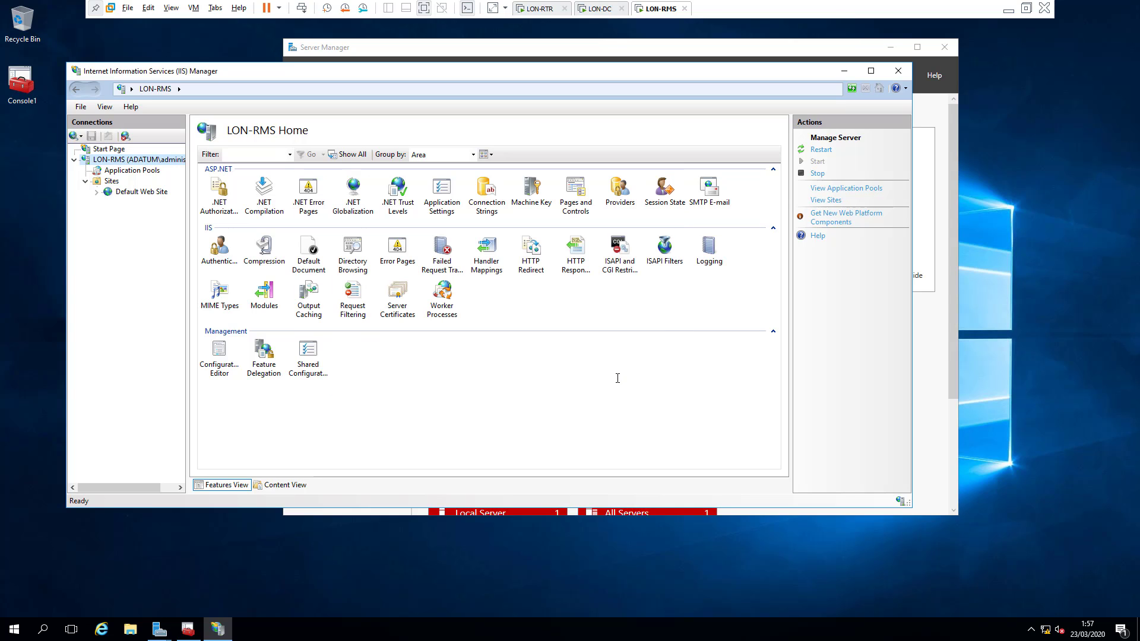
Step: Back in the AD RMS Configuration wizard, enter the cluster address adrms.adatum.com and begin fixing the typo
click(159, 629)
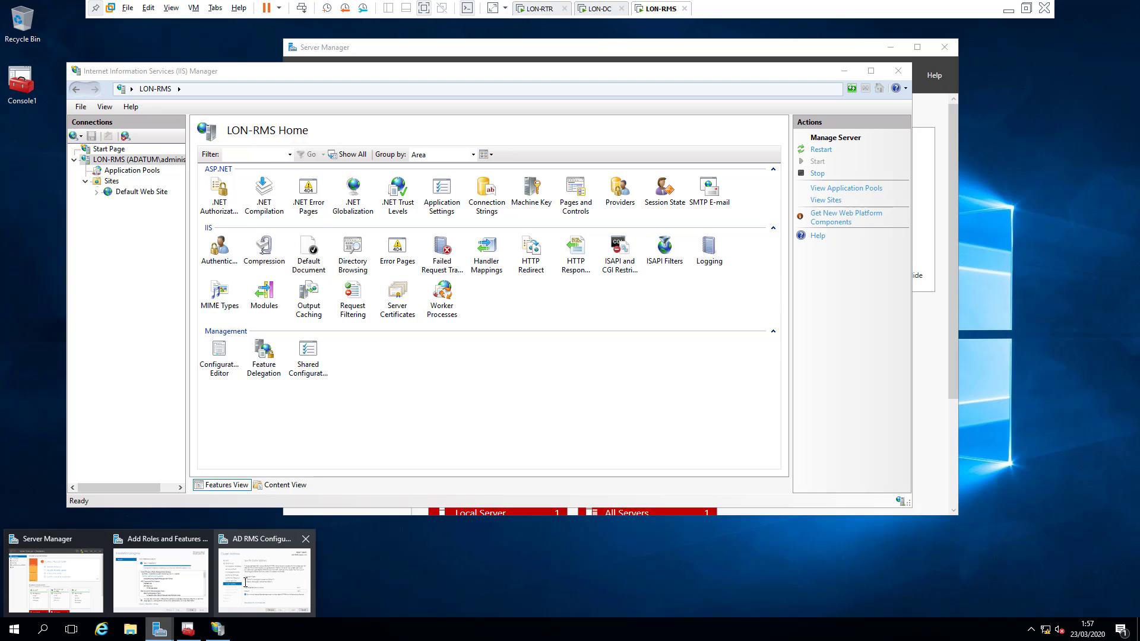
click(260, 577)
click(434, 307)
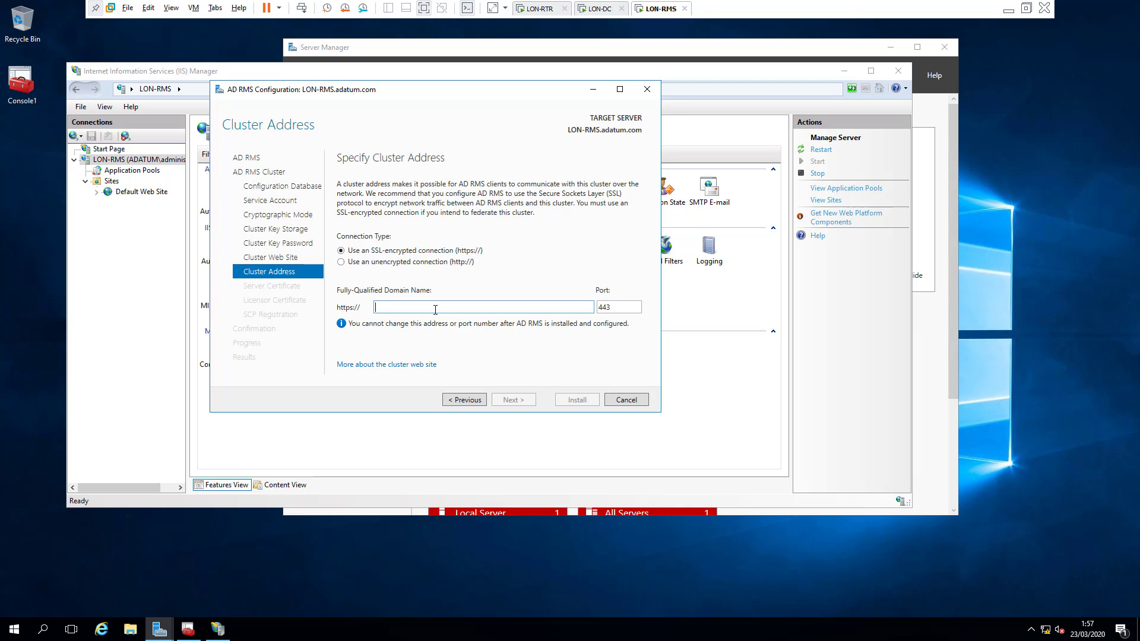
text(adrms)
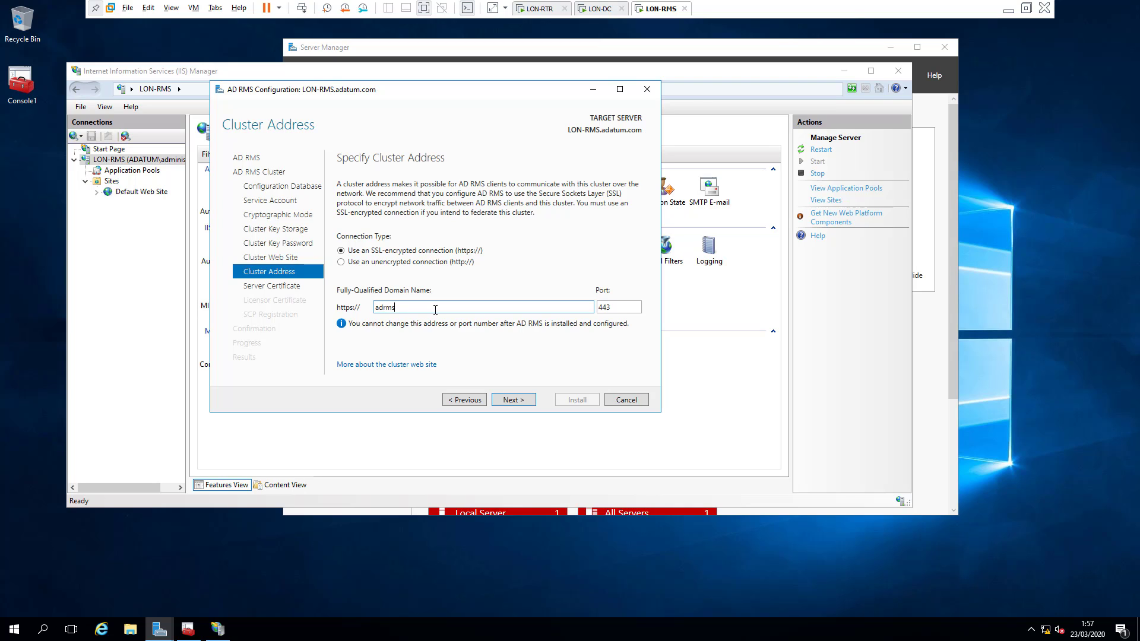
text(.datum.com)
click(511, 400)
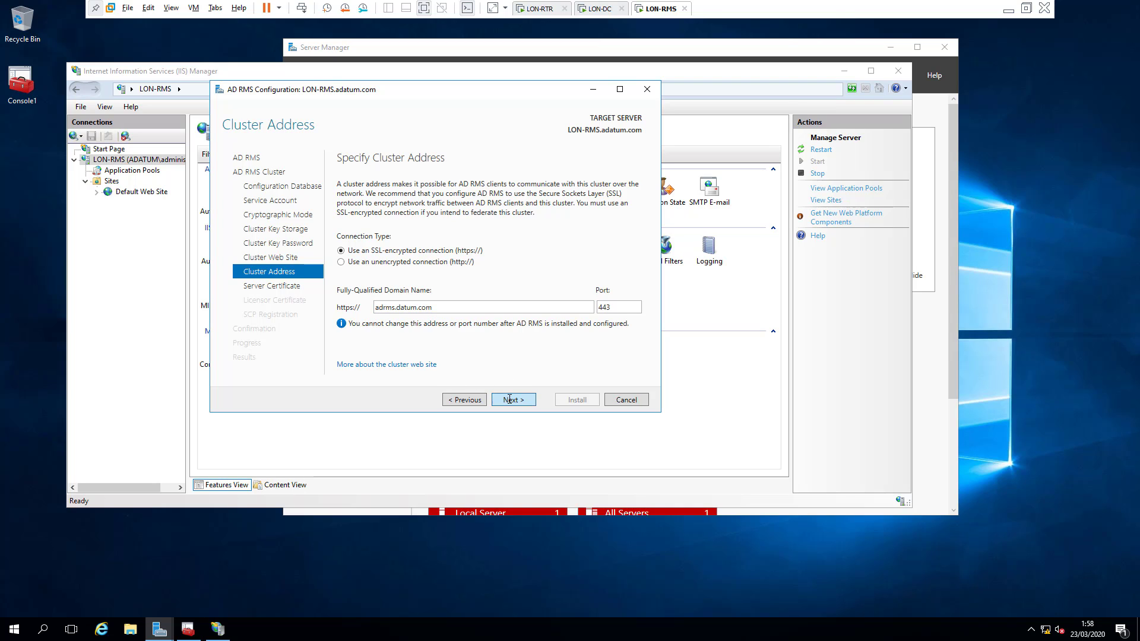
double_click(400, 312)
click(397, 308)
Step: Correct the address, then accept the existing SSL certificate and the LON-RMS licensor certificate name
text(a)
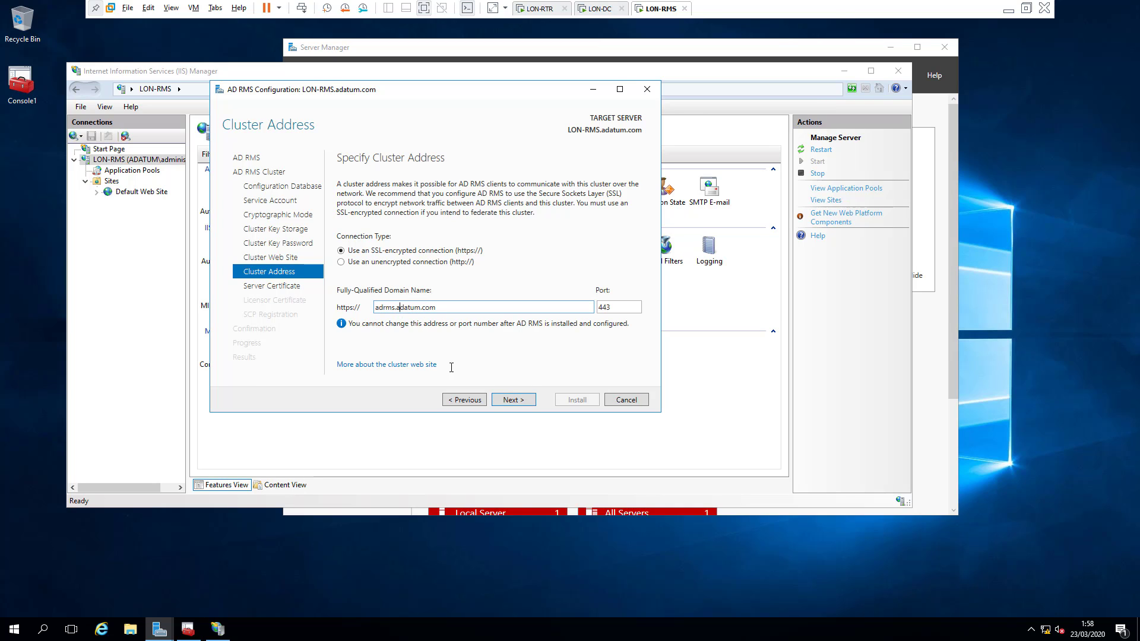
click(518, 399)
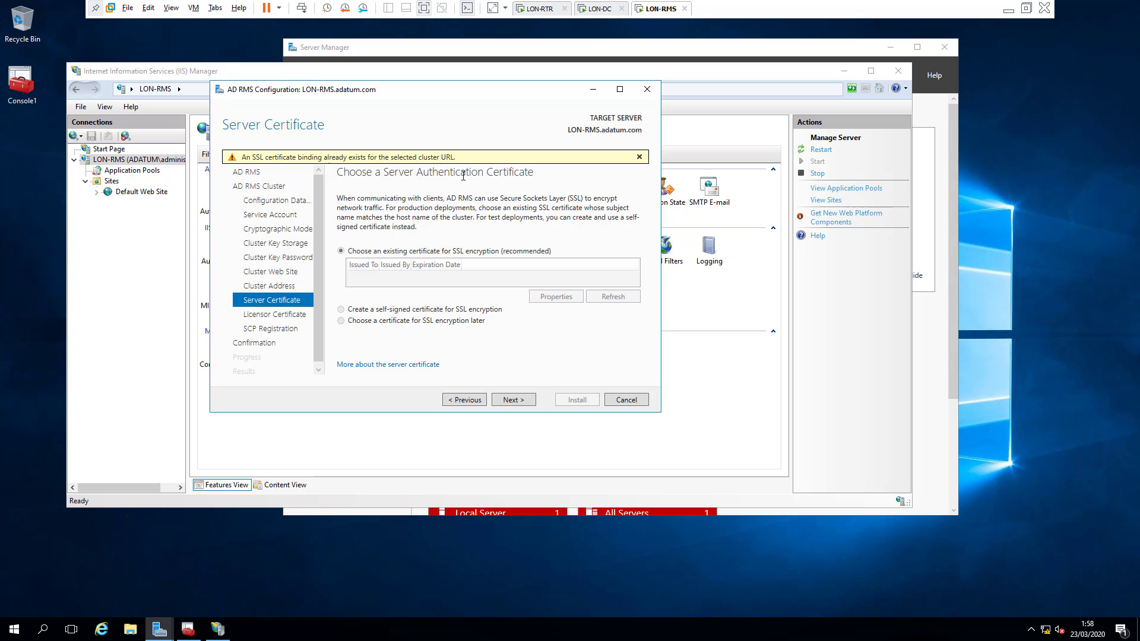
click(512, 399)
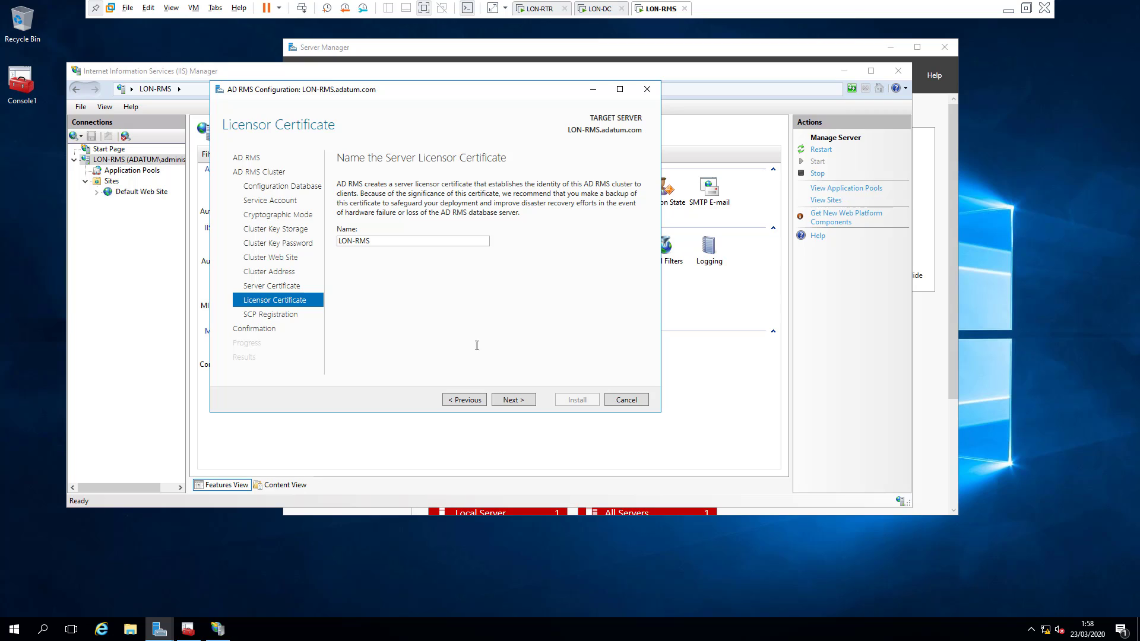
click(517, 399)
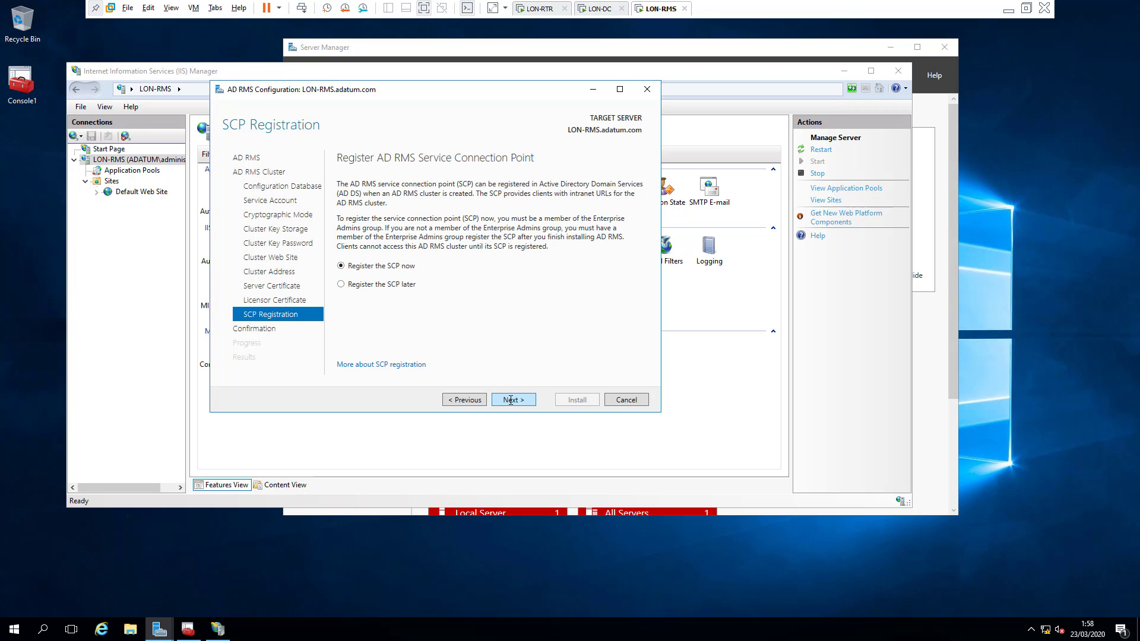
Step: Install AD RMS, then close its wizard, IIS Manager and the Add Roles and Features wizard
click(512, 400)
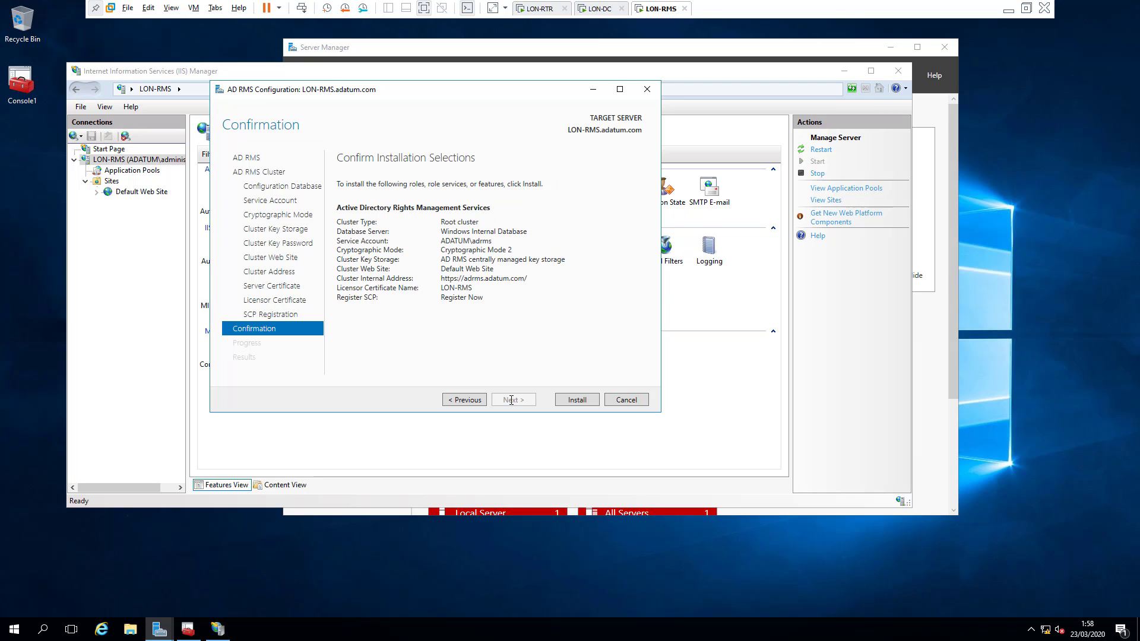
click(560, 399)
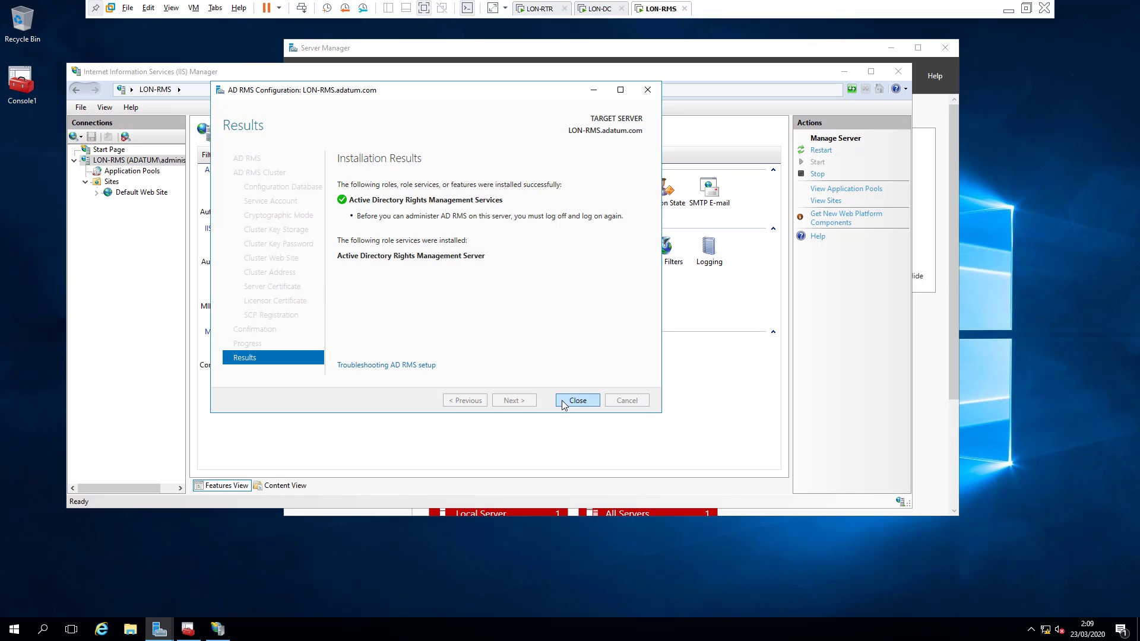
click(575, 401)
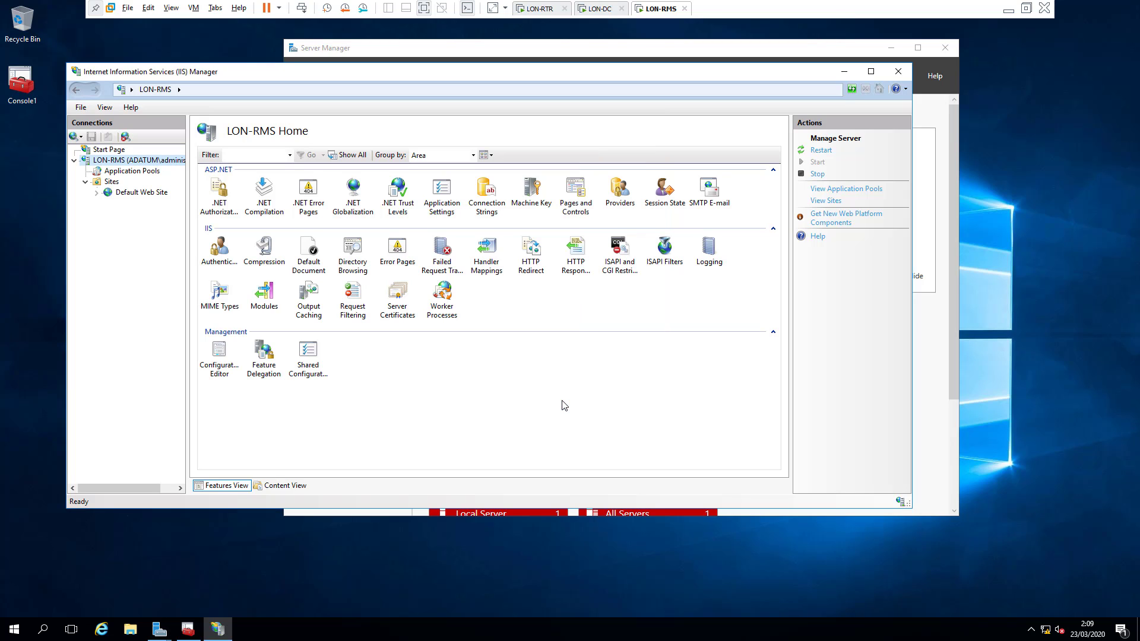
click(898, 71)
click(478, 416)
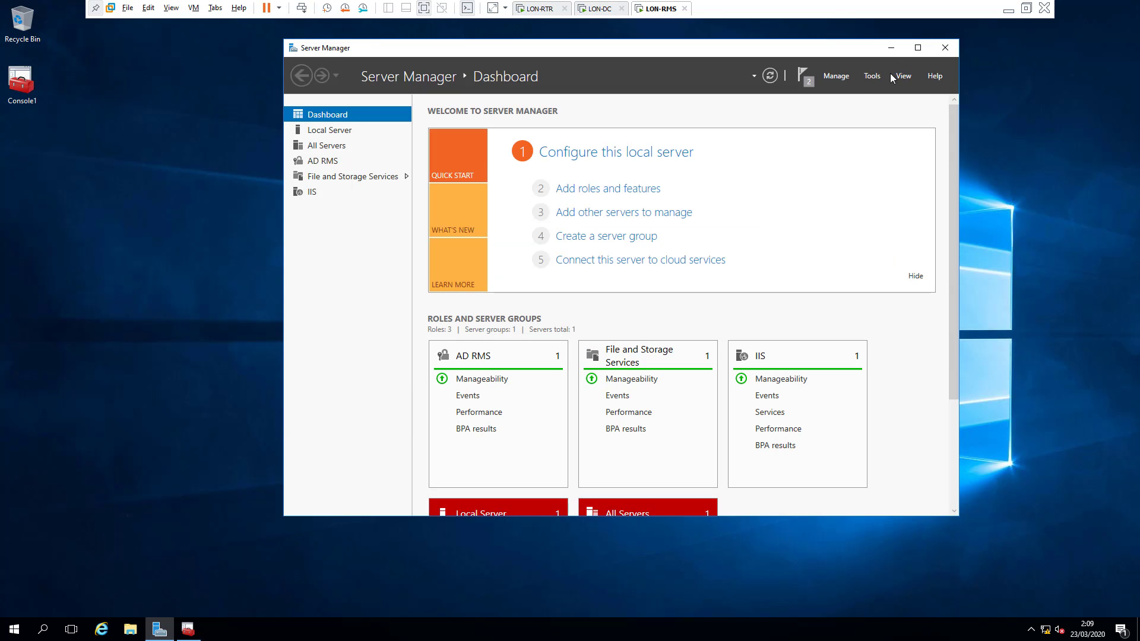
Step: Close Server Manager and sign out of Windows from the Start menu
click(946, 47)
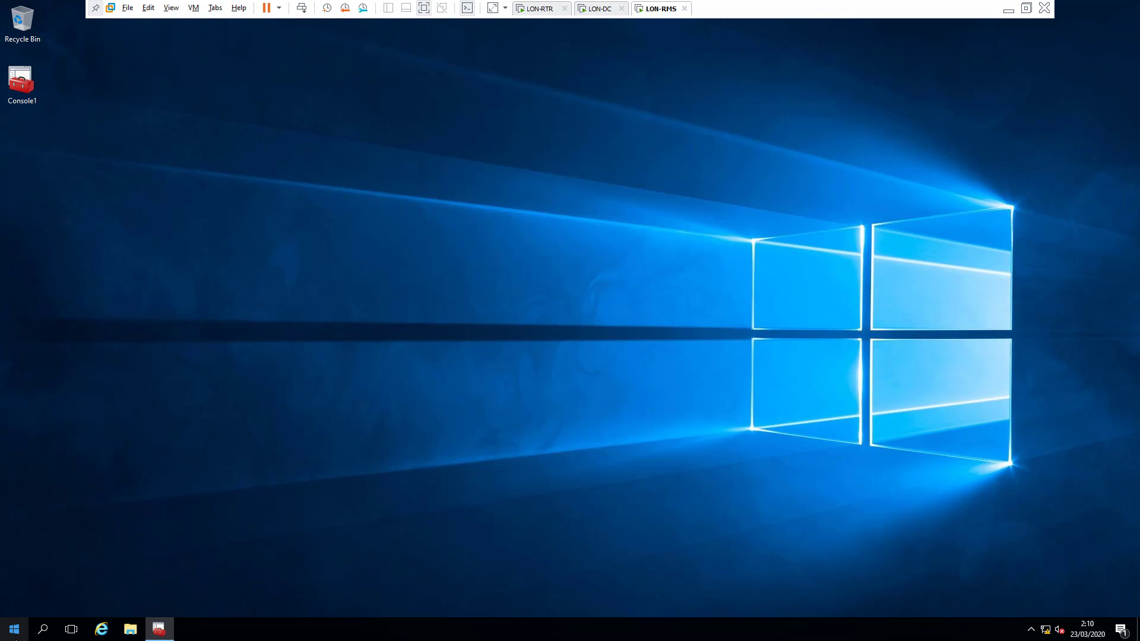
click(14, 629)
click(15, 606)
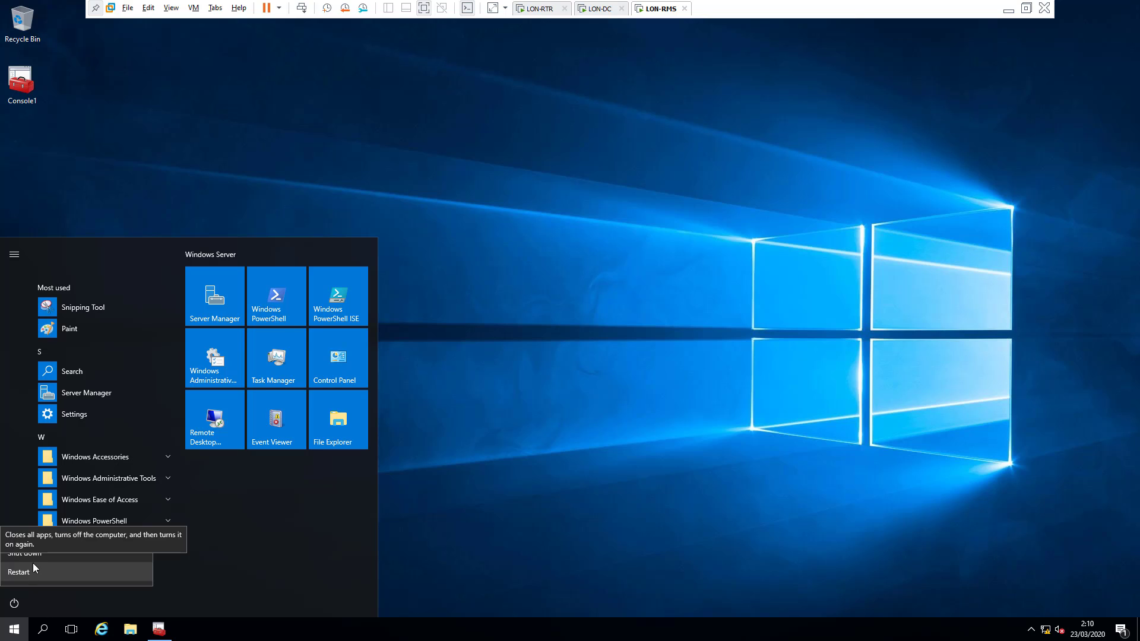
click(32, 500)
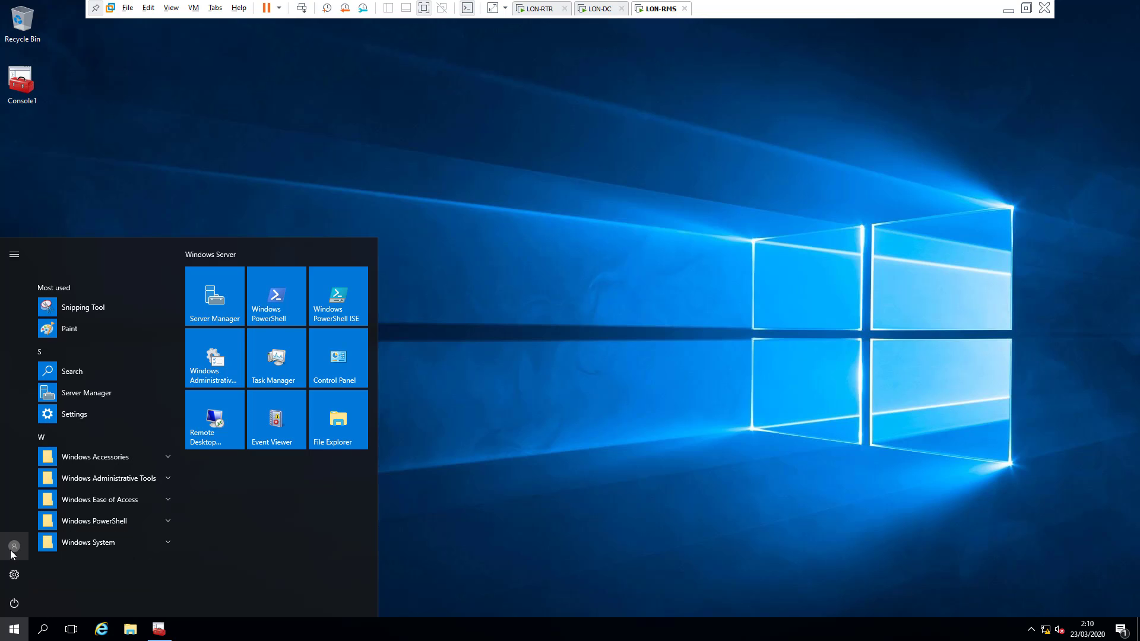
click(10, 551)
click(22, 515)
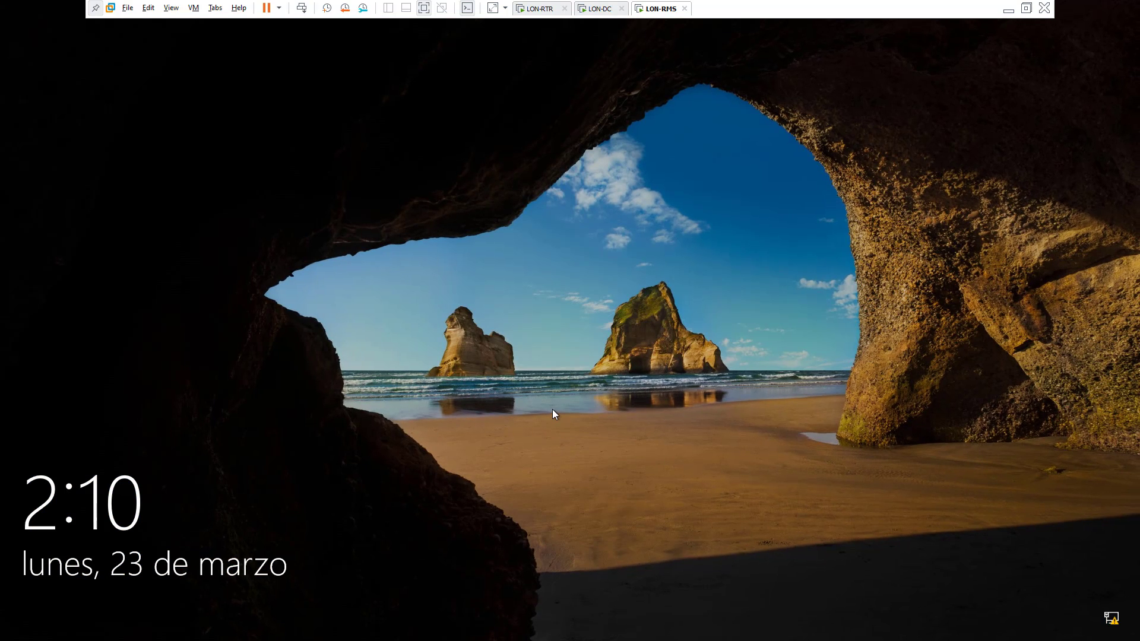
Step: Sign back in to LON-RMS with the administrator password
click(550, 413)
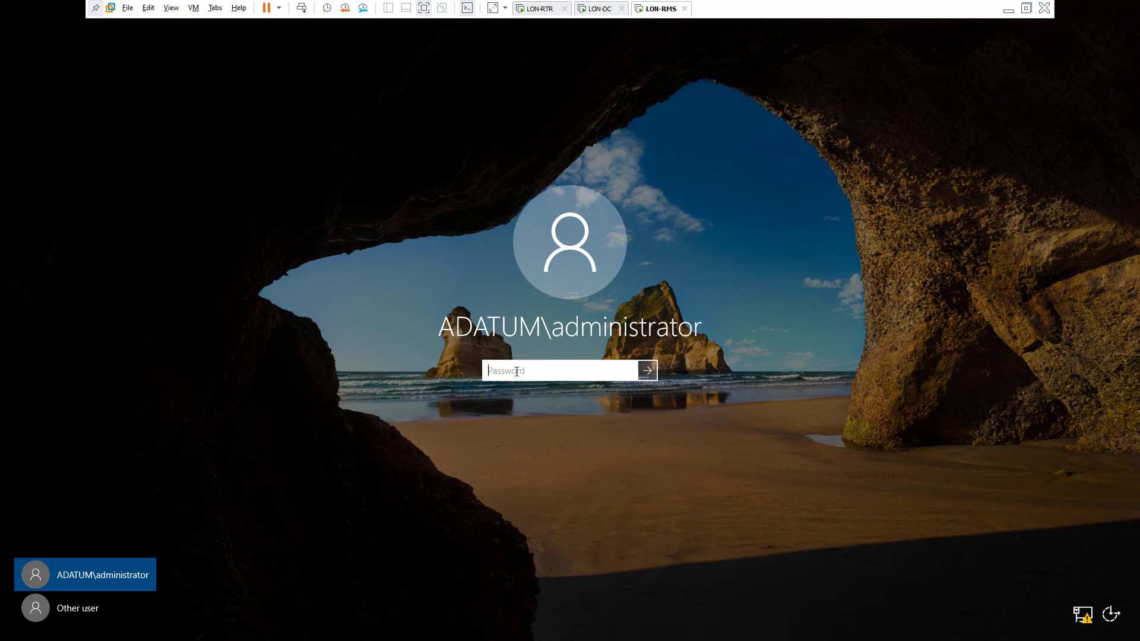
text(Pa55w.rd)
key(Return)
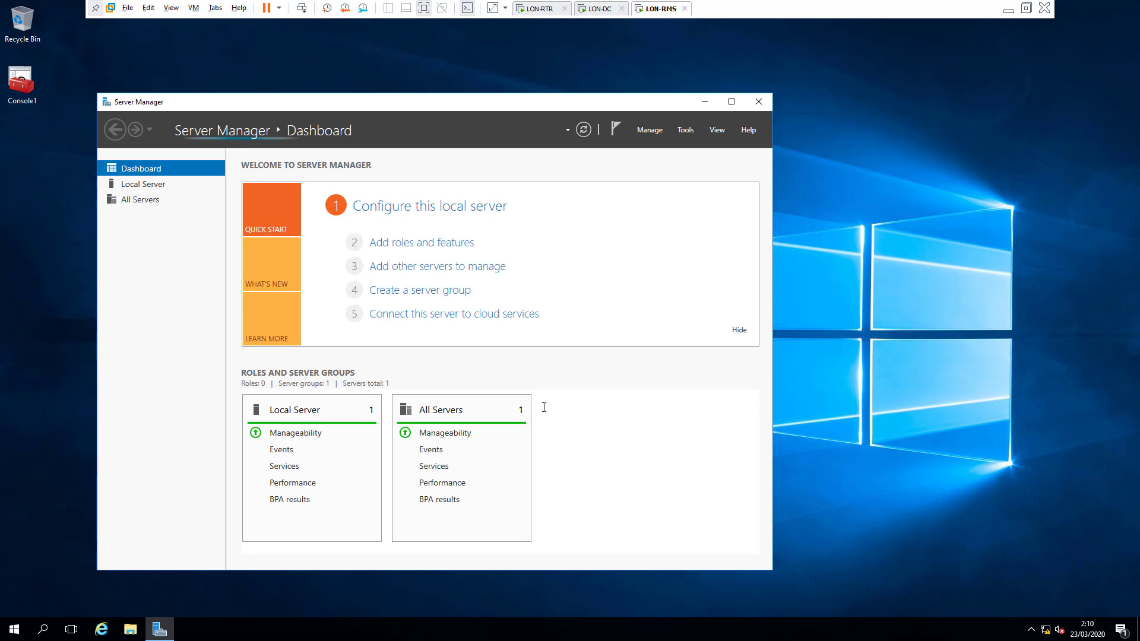
Step: Launch the Active Directory Rights Management Services console from Tools and accept the security alert
click(688, 130)
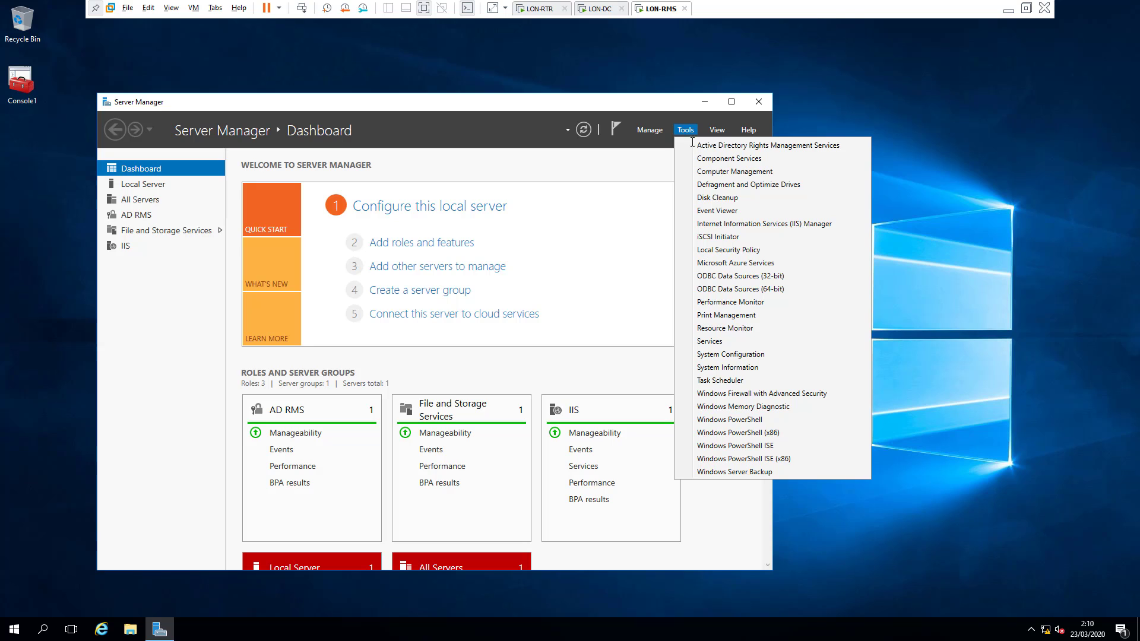
click(698, 145)
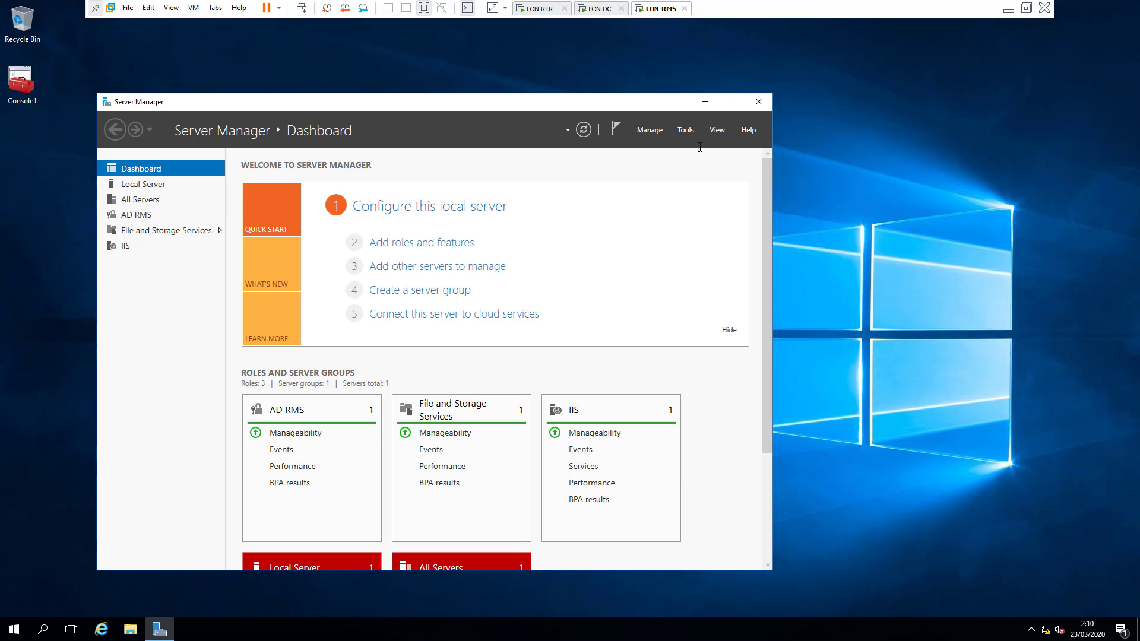
click(710, 103)
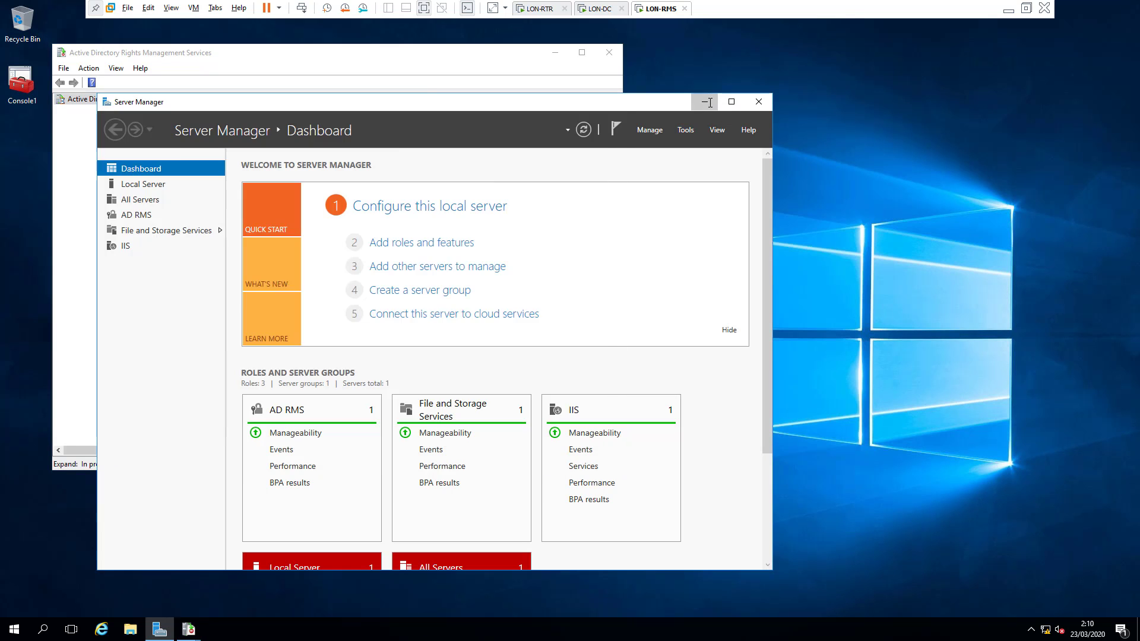
click(706, 102)
click(263, 335)
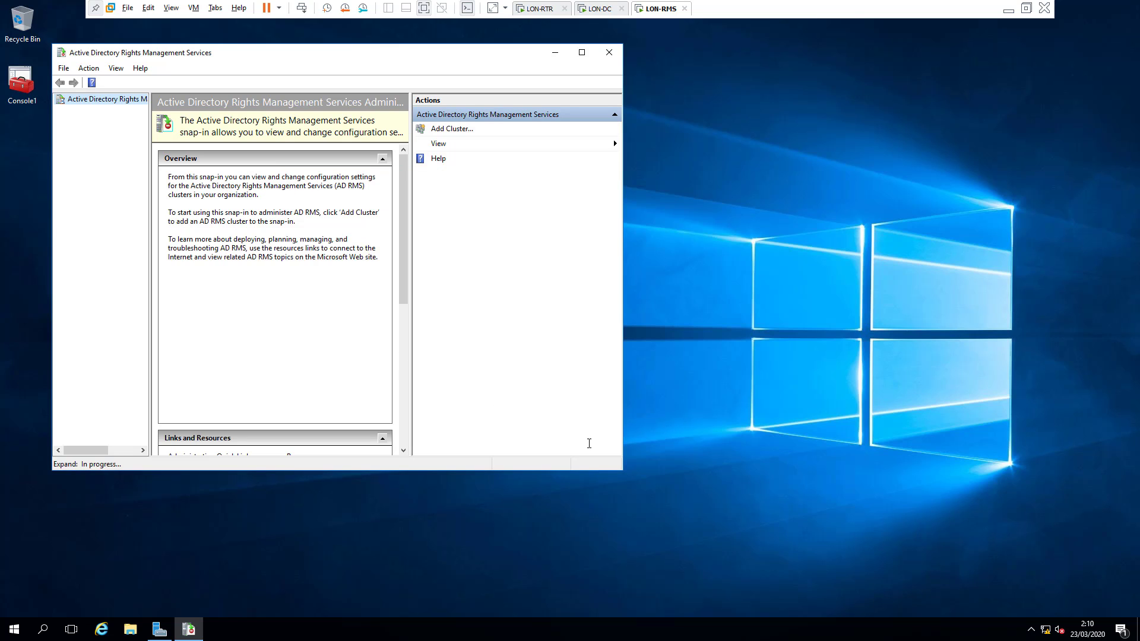
Step: Enlarge and centre the console, then expand lon-rms (Local) and its Exclusion Policies
drag(623, 472, 708, 512)
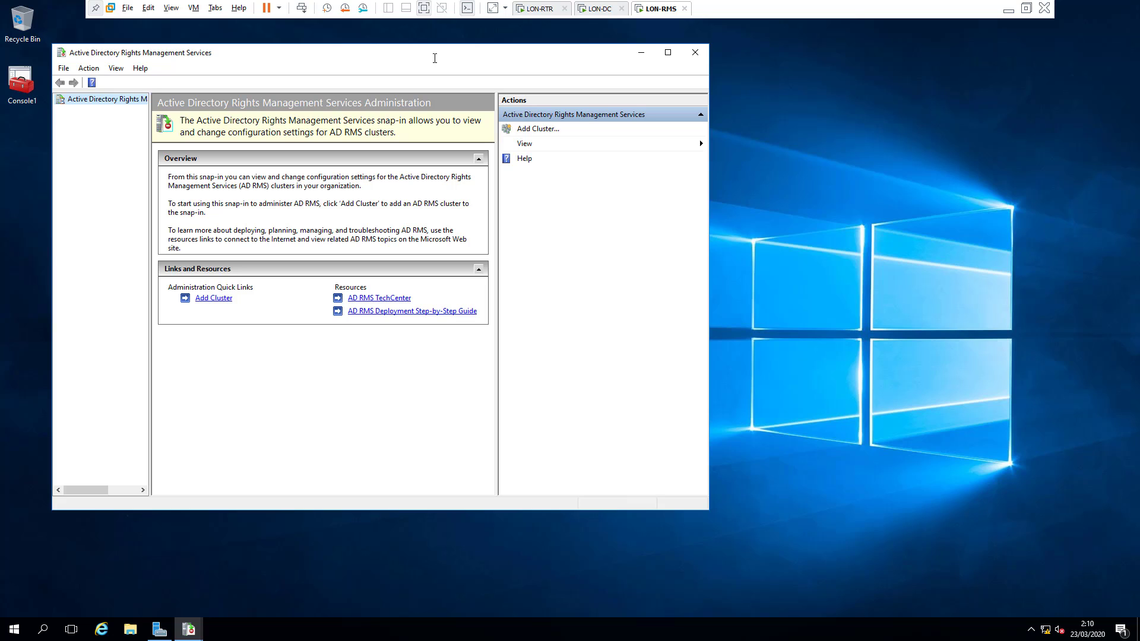
drag(372, 62, 581, 104)
click(269, 153)
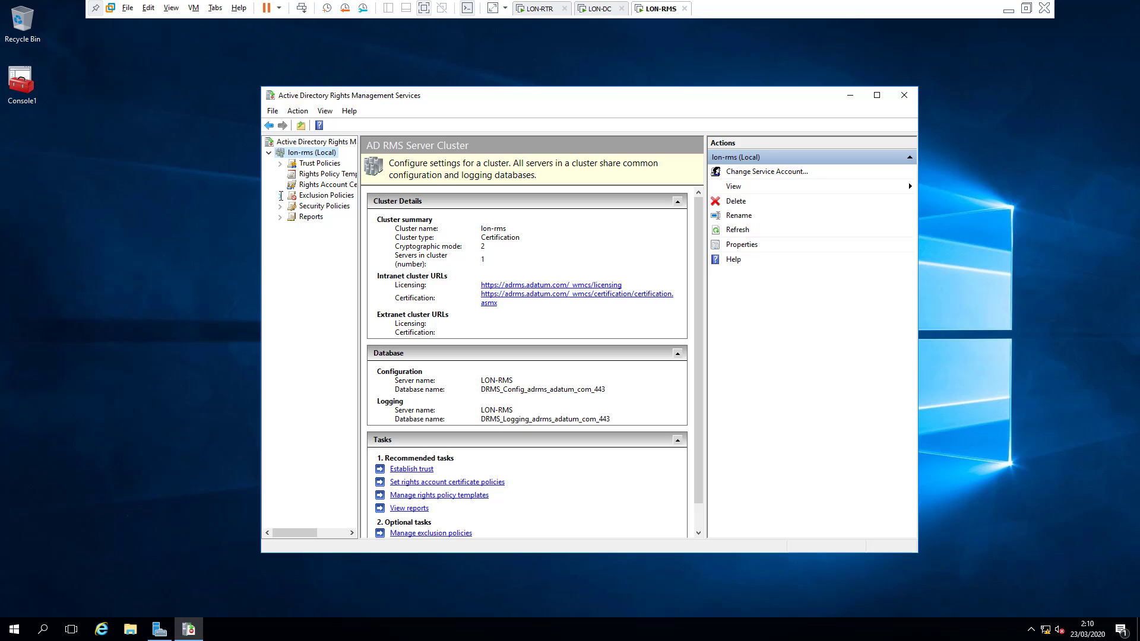
click(280, 196)
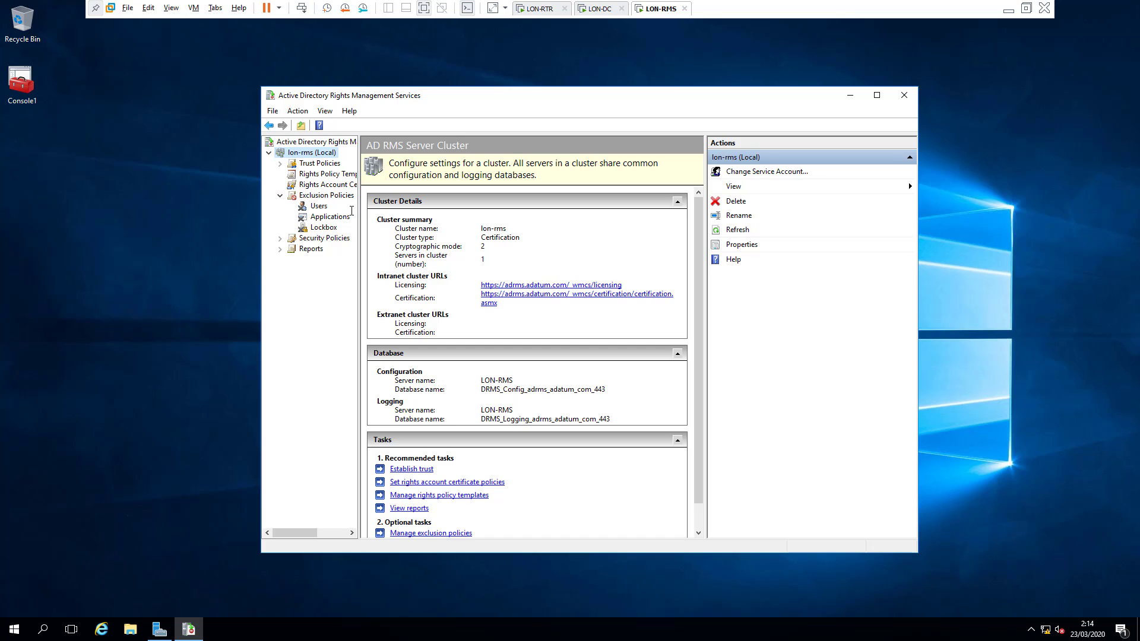
Step: Enable user exclusion under Exclusion Policies > Users
click(319, 206)
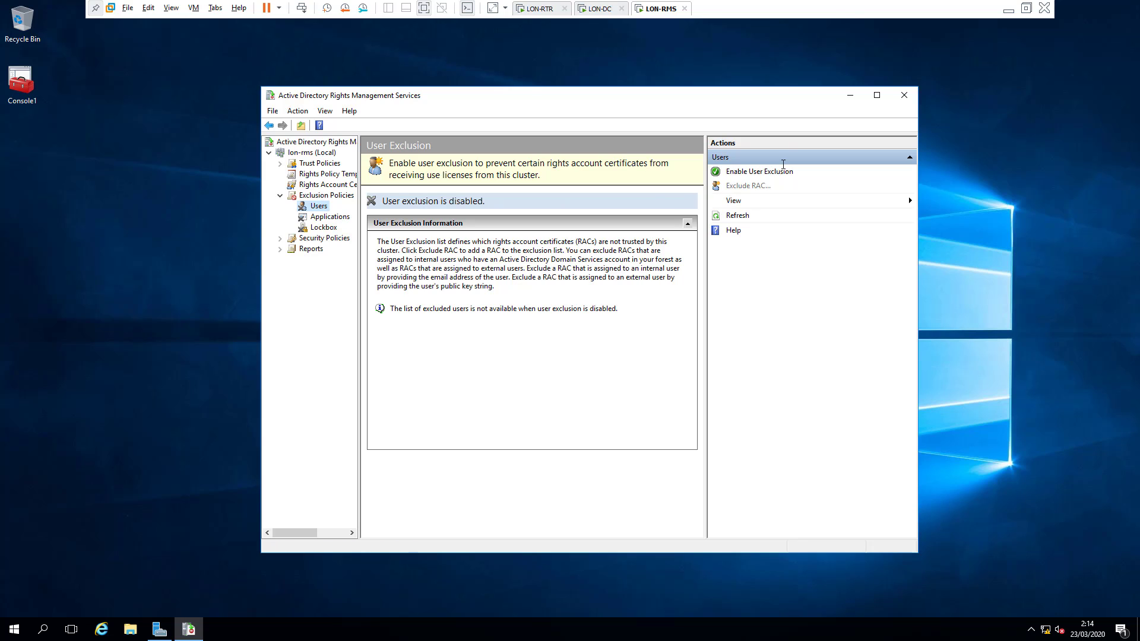
click(774, 171)
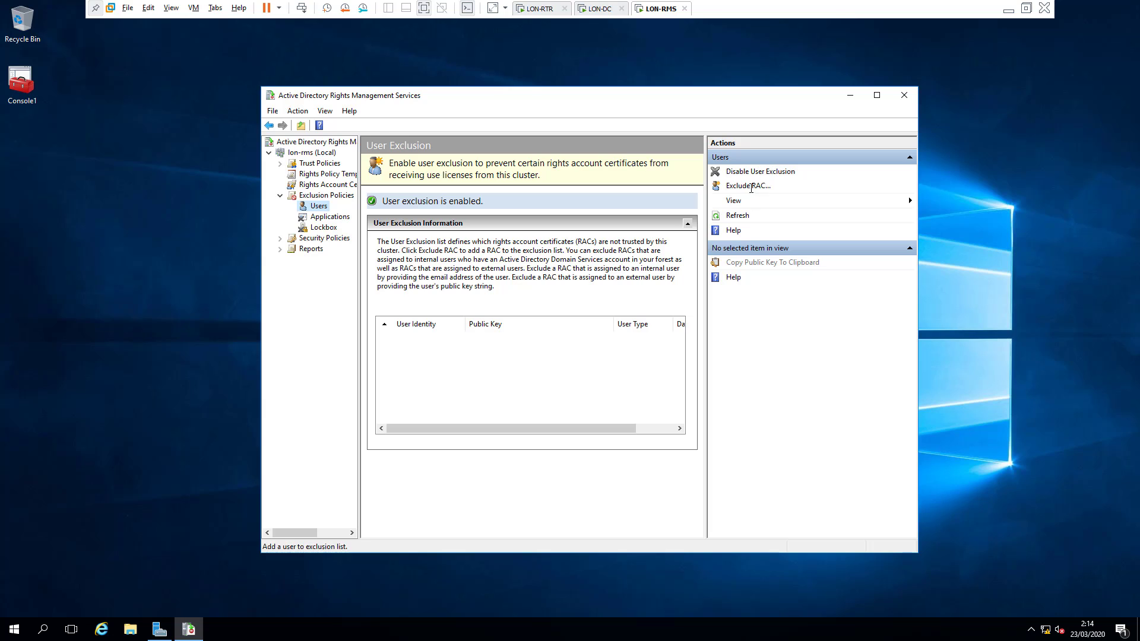
scroll(508, 355, right, 2)
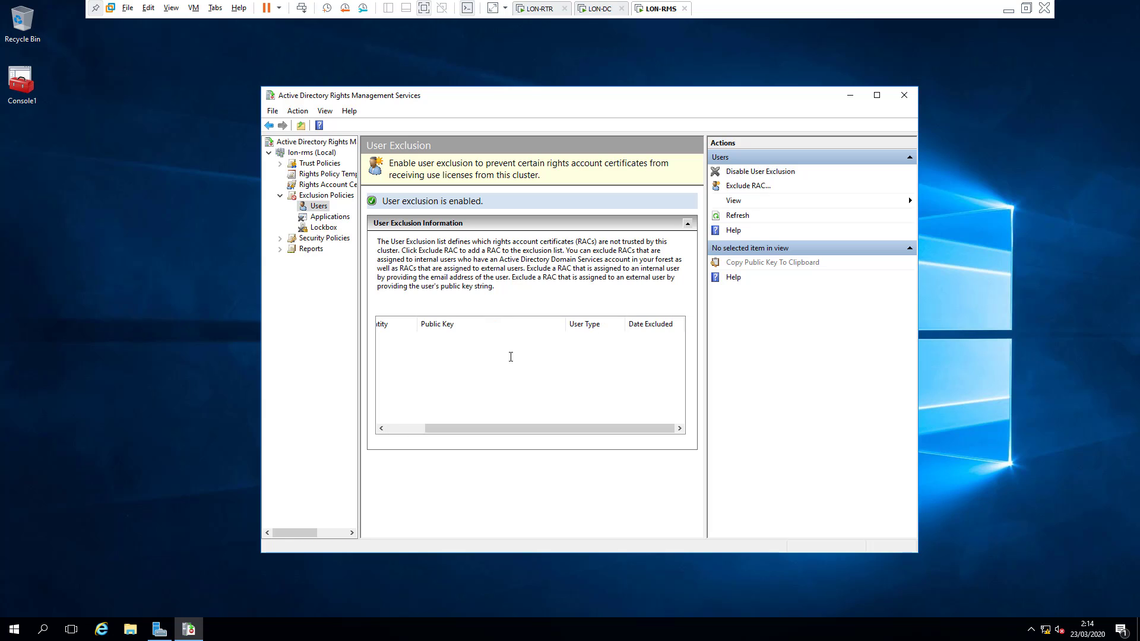
scroll(530, 411, left, 2)
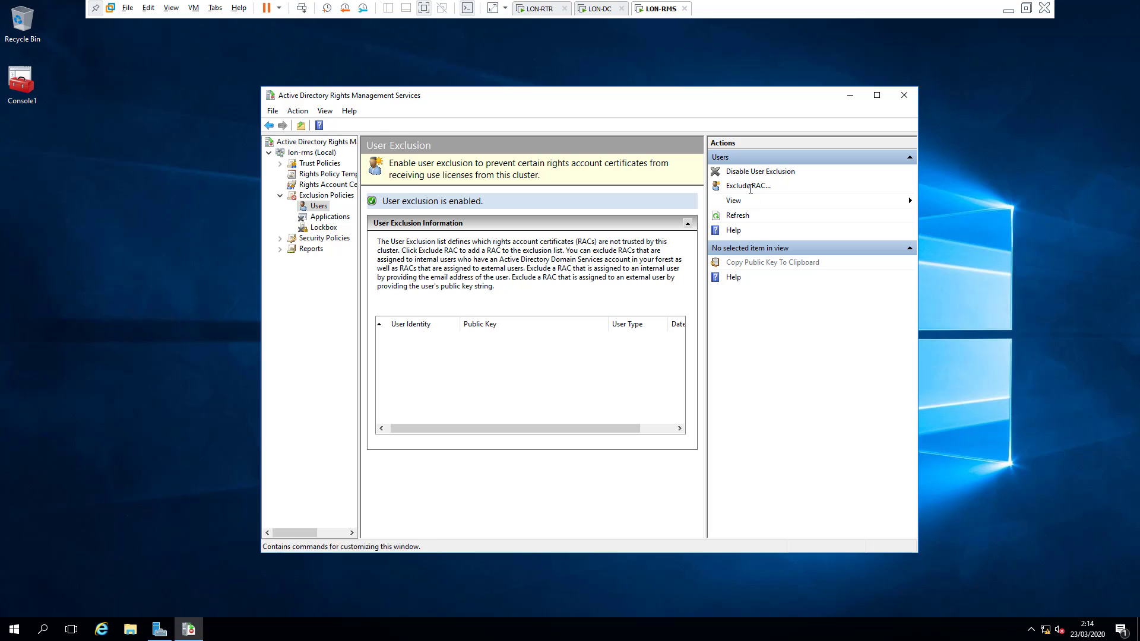
Step: Start excluding a user and enter the internal user's account name
click(748, 187)
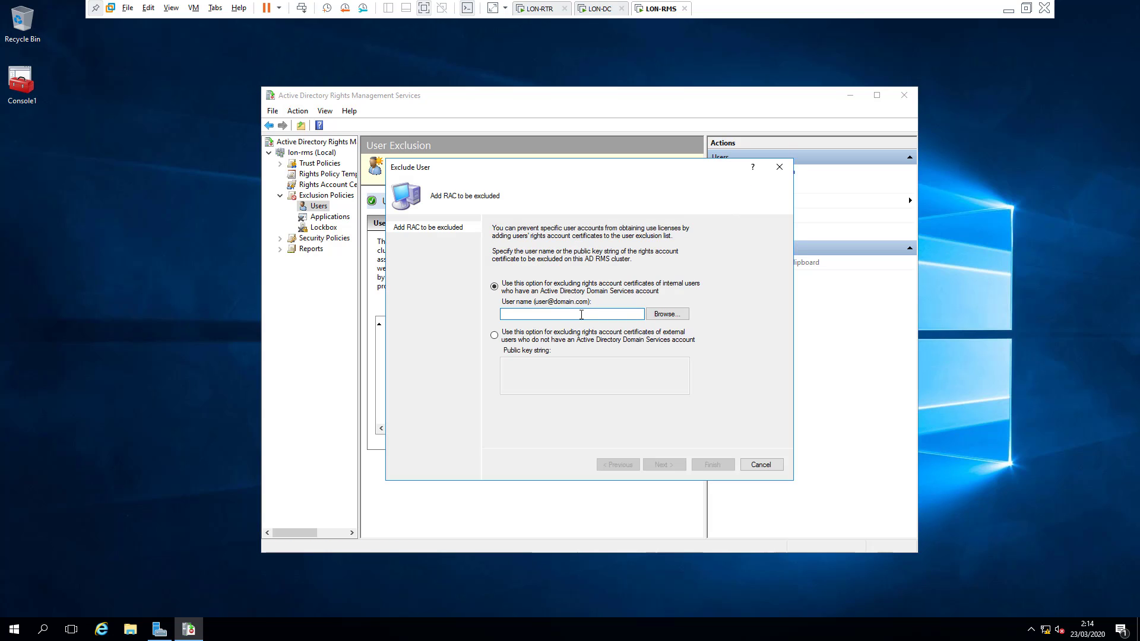
text(sistema)
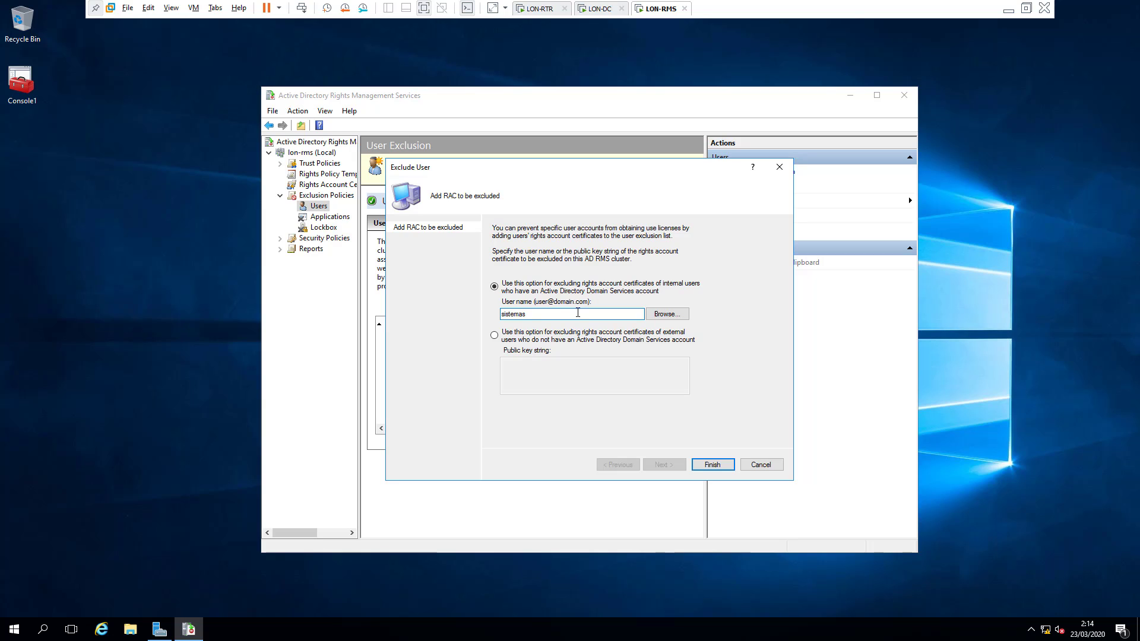
text(s)
key(Home)
text(usuariosistemas2)
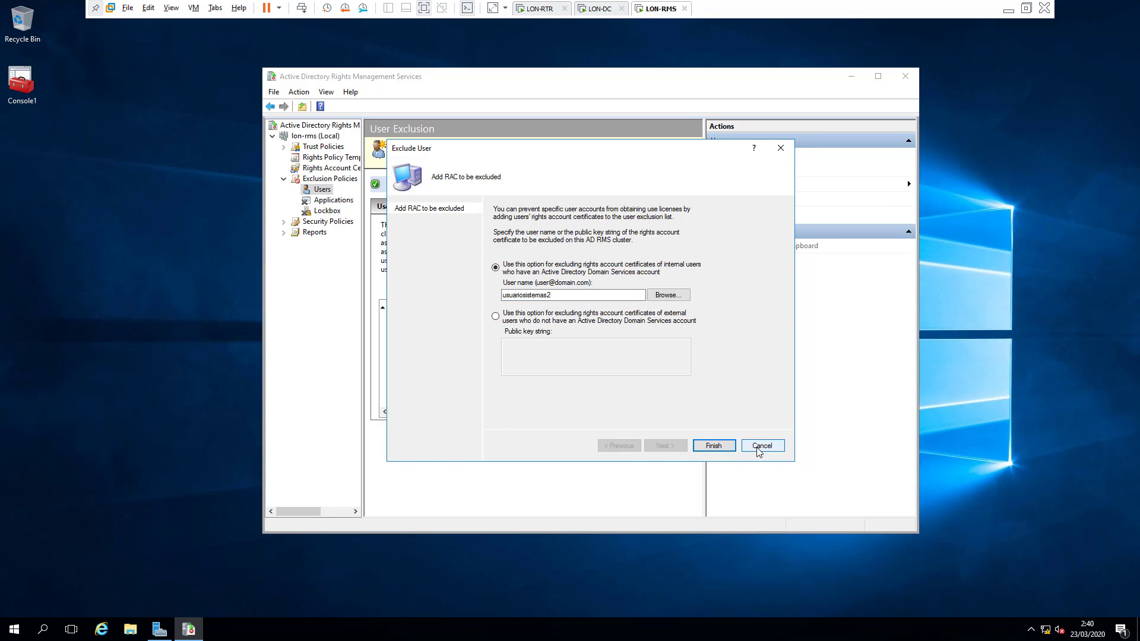
Step: Cancel the pending user exclusion and enable application exclusion
click(761, 448)
click(334, 200)
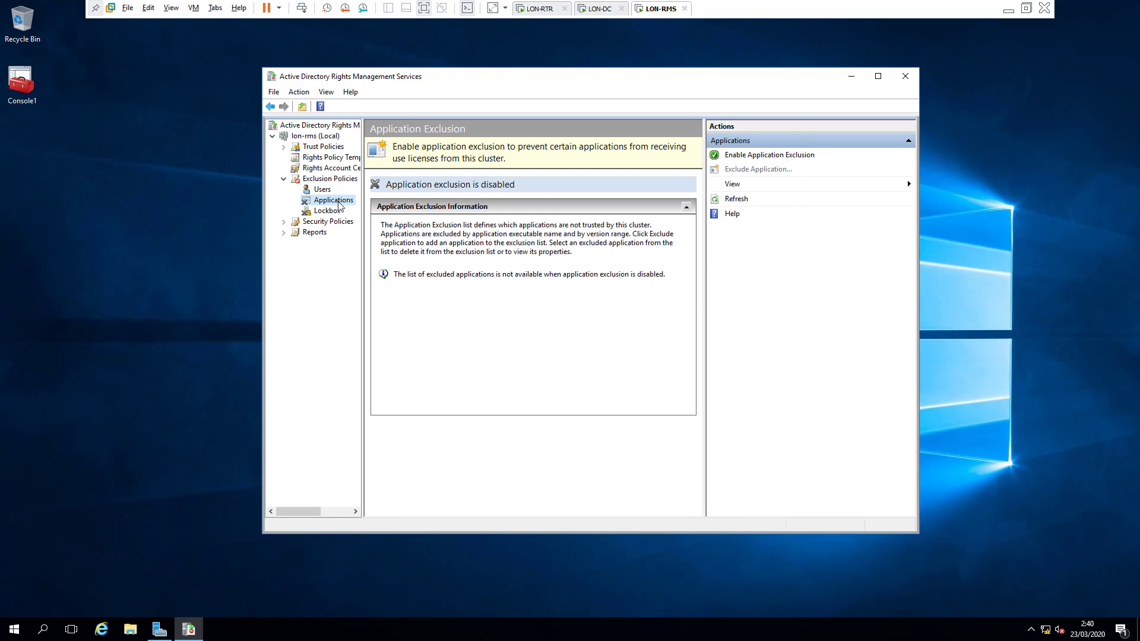
click(763, 156)
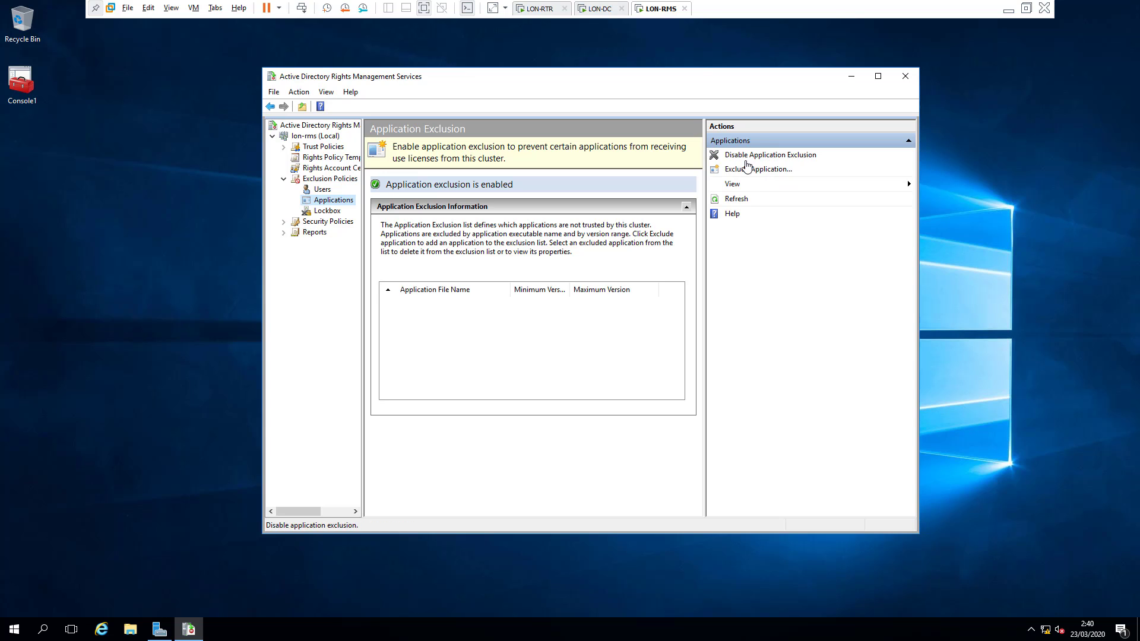
Step: Try excluding Word with versions 10.0.0.0 to 12.0.0, then cancel without adding it
click(756, 169)
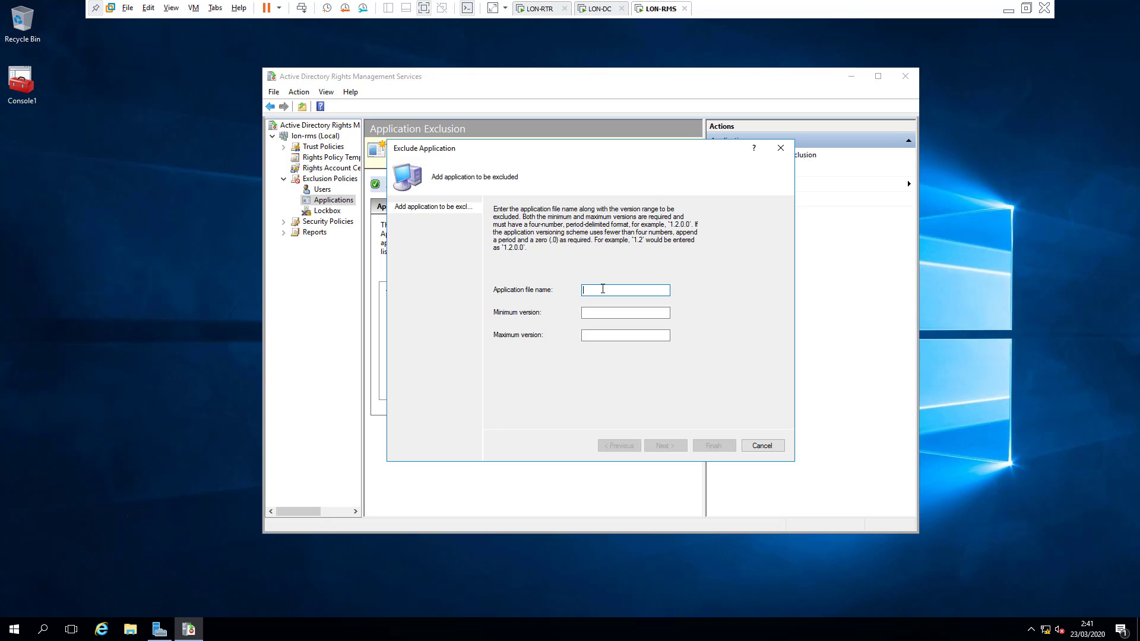
text(Word)
click(611, 313)
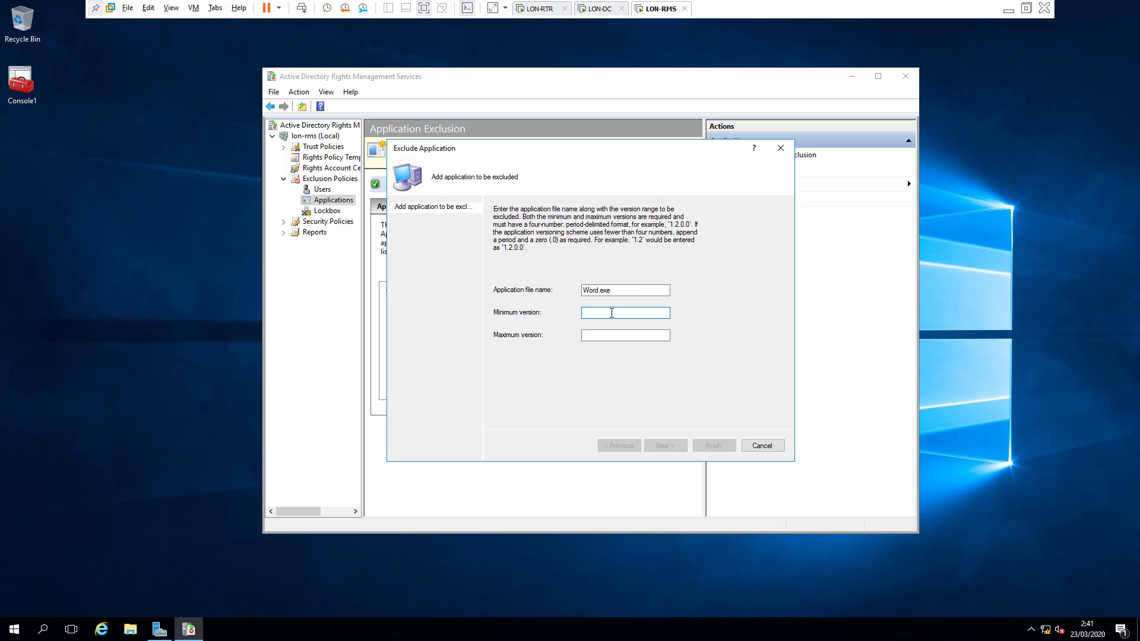
text(10.0.0.0)
click(613, 336)
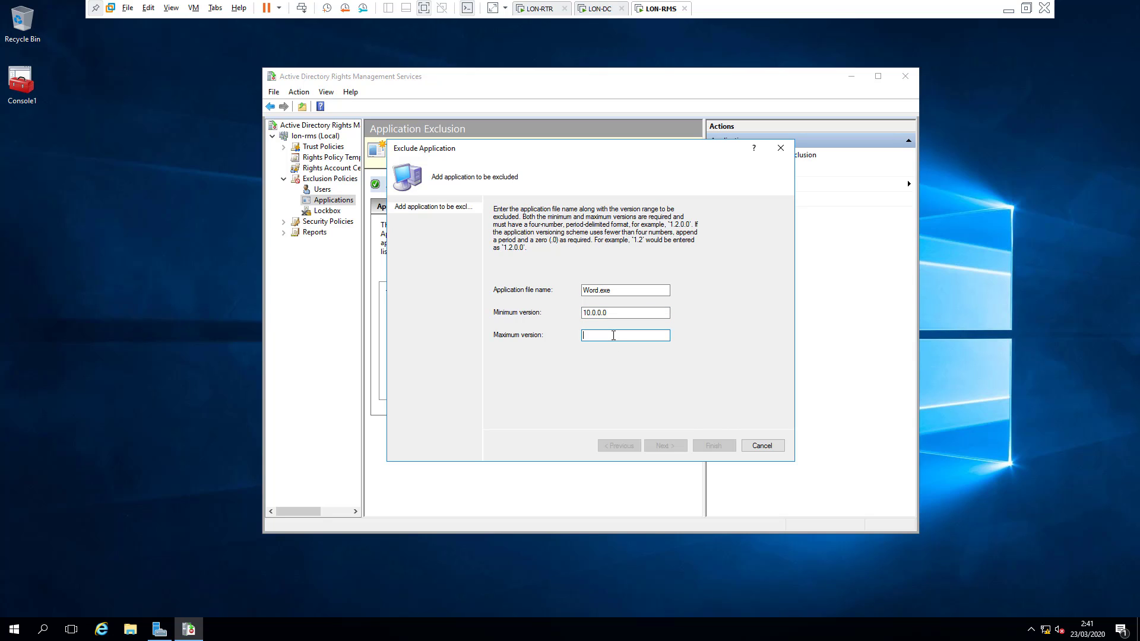
text(12.0.0.0)
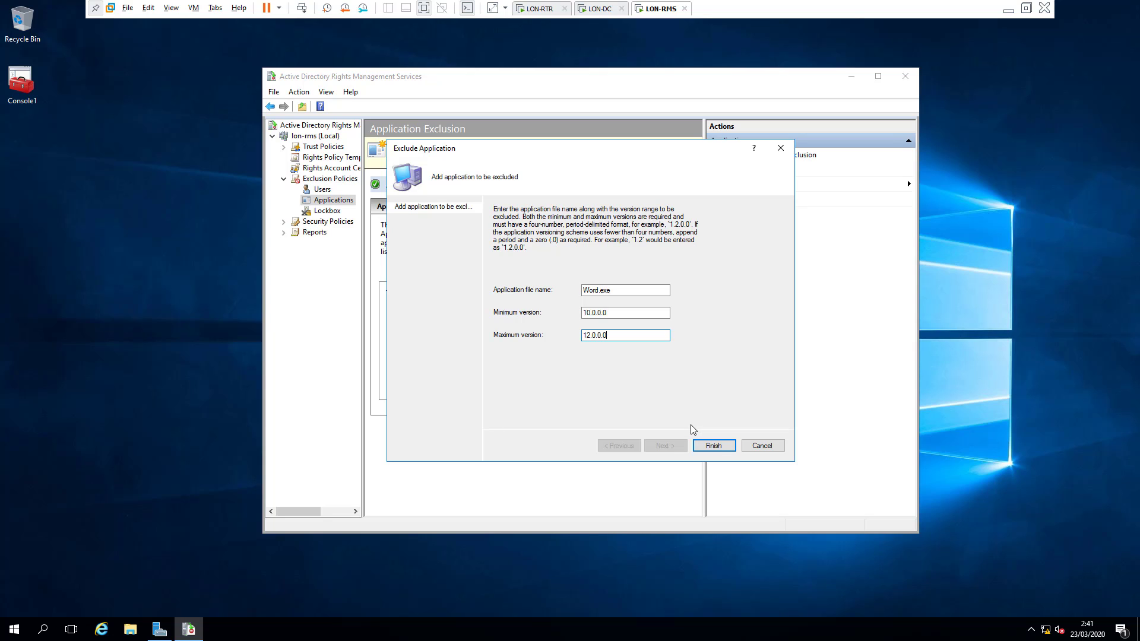
click(753, 449)
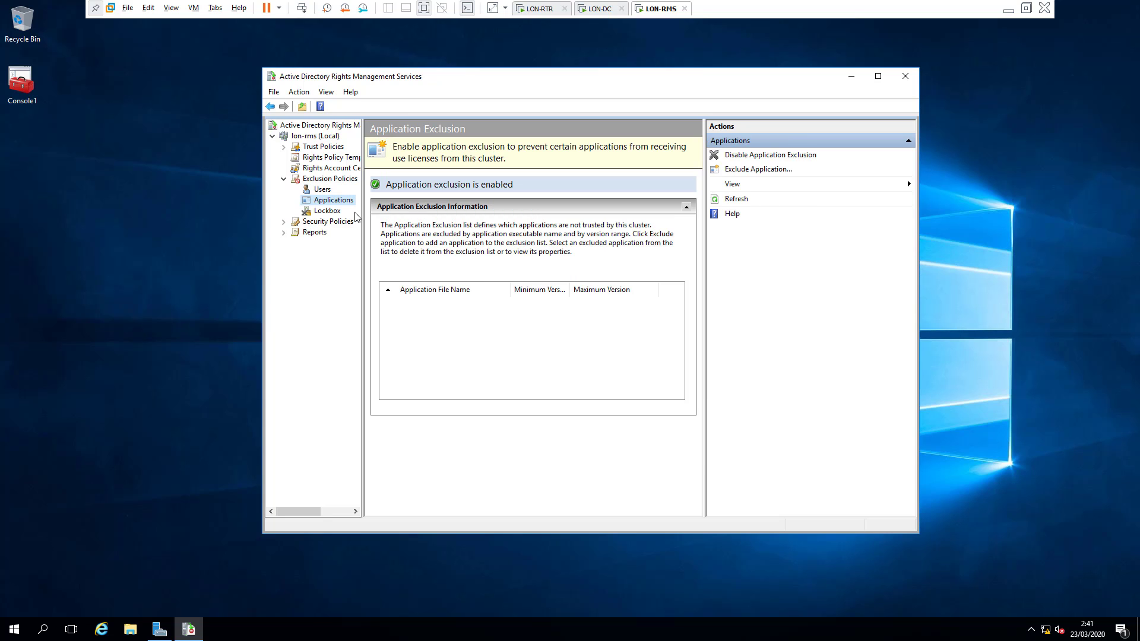
Step: Enable lockbox exclusion and open the minimum lockbox version dialog, ready to enter a version
click(327, 211)
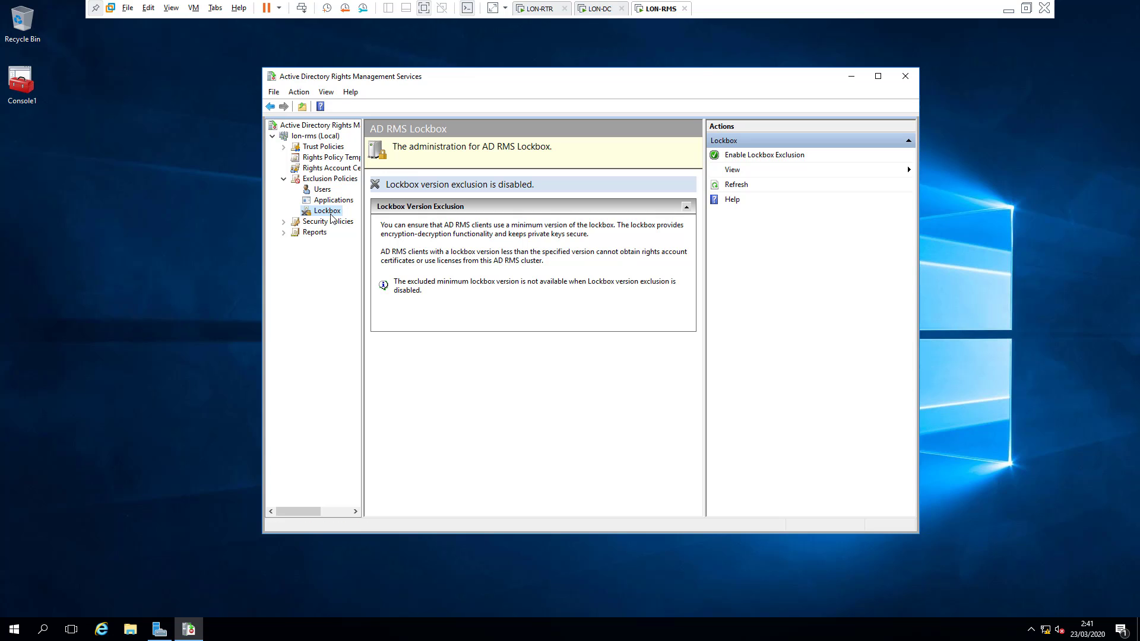
click(742, 155)
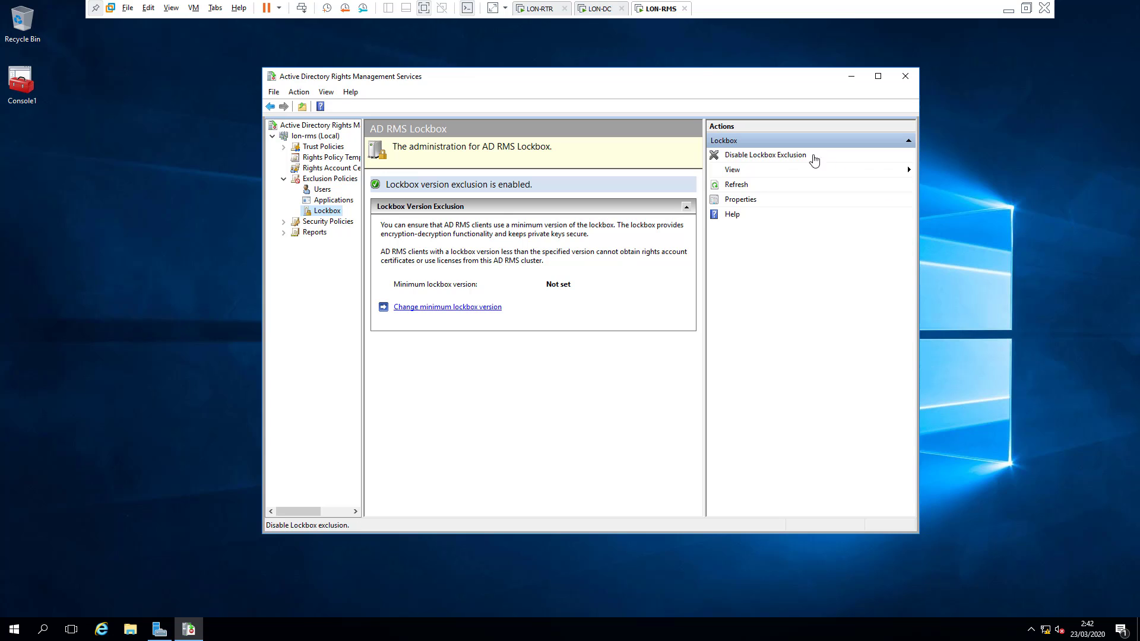
click(464, 309)
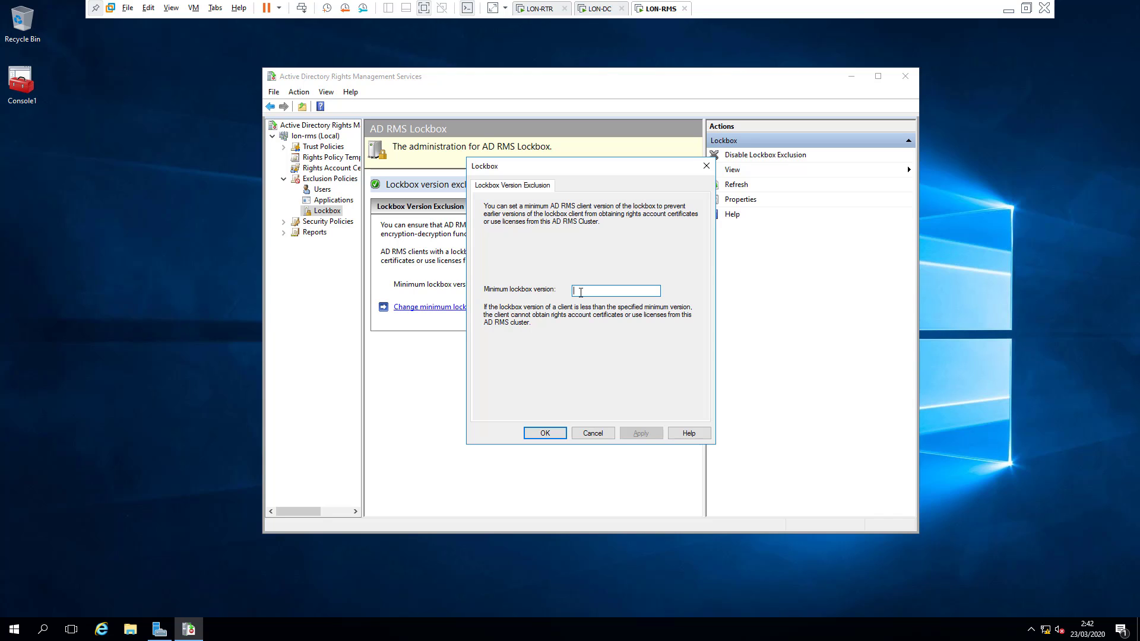
click(580, 292)
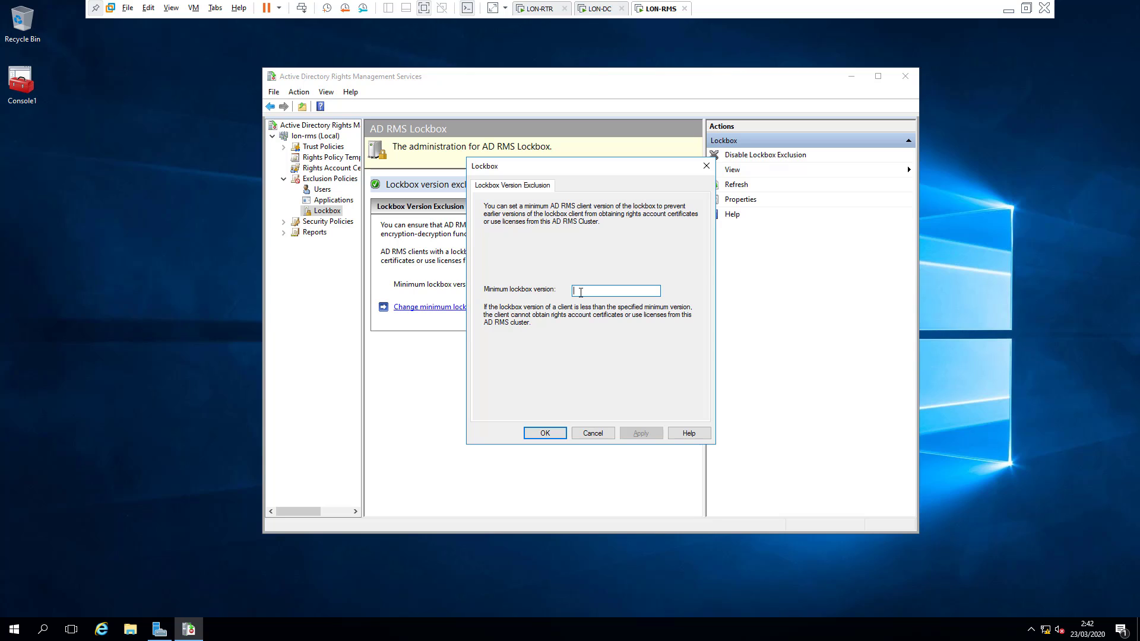